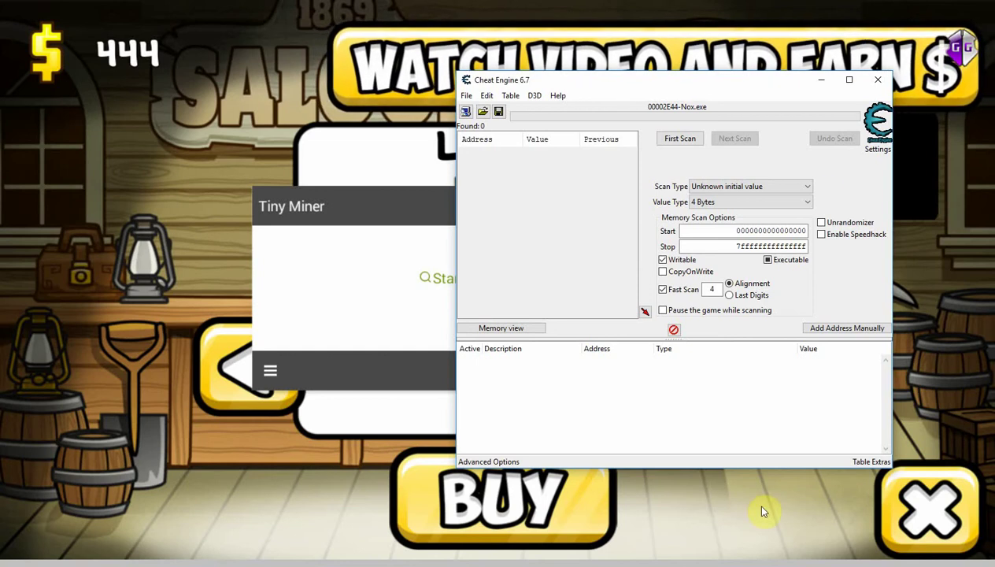
- Hide Cheat Engine, restore it and shift it slightly right, then hide it again
{"action": "left_click", "coordinate": [818, 81]}
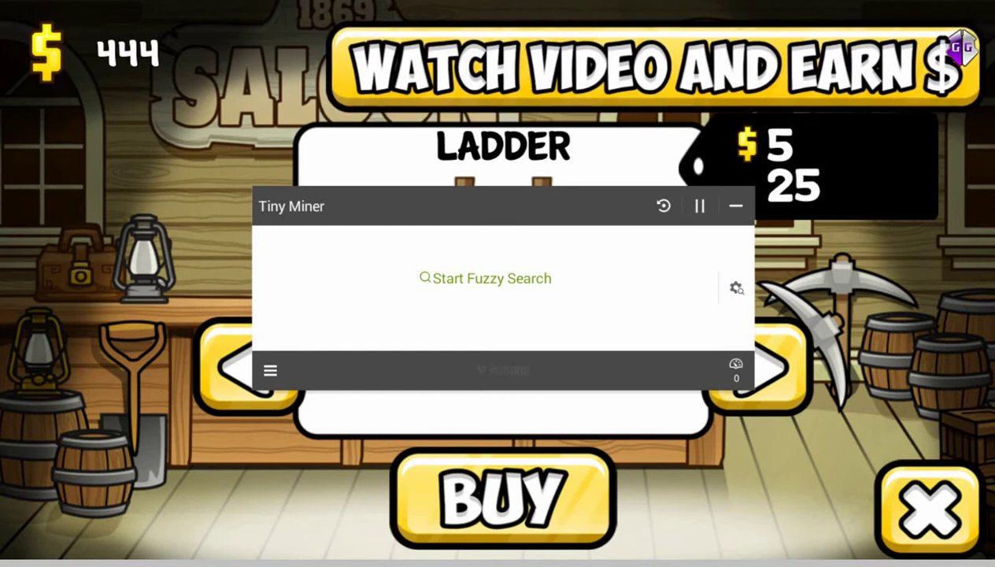
{"action": "key", "text": "alt+Tab"}
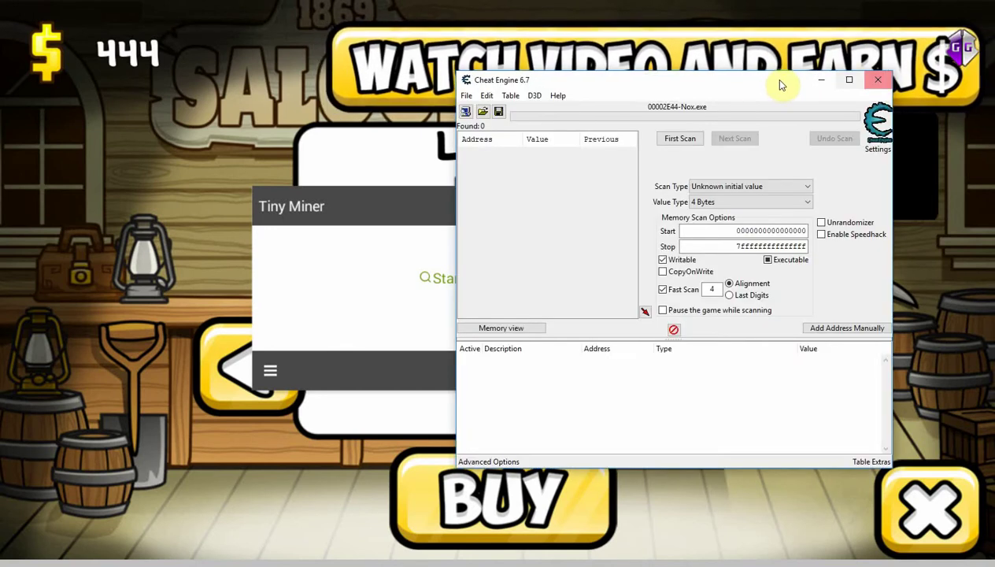
{"action": "left_click_drag", "start_coordinate": [752, 86], "coordinate": [802, 95]}
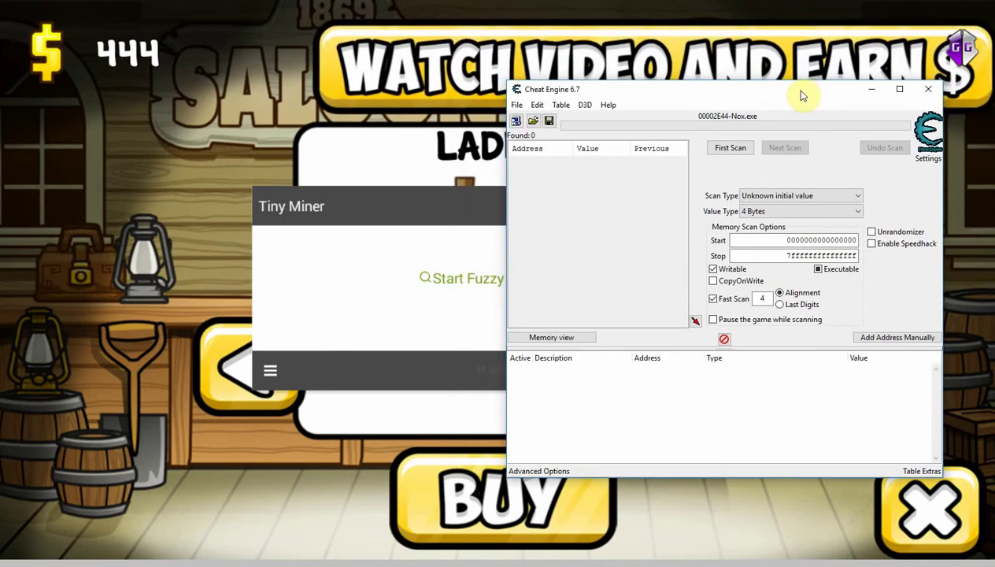
{"action": "left_click", "coordinate": [869, 91]}
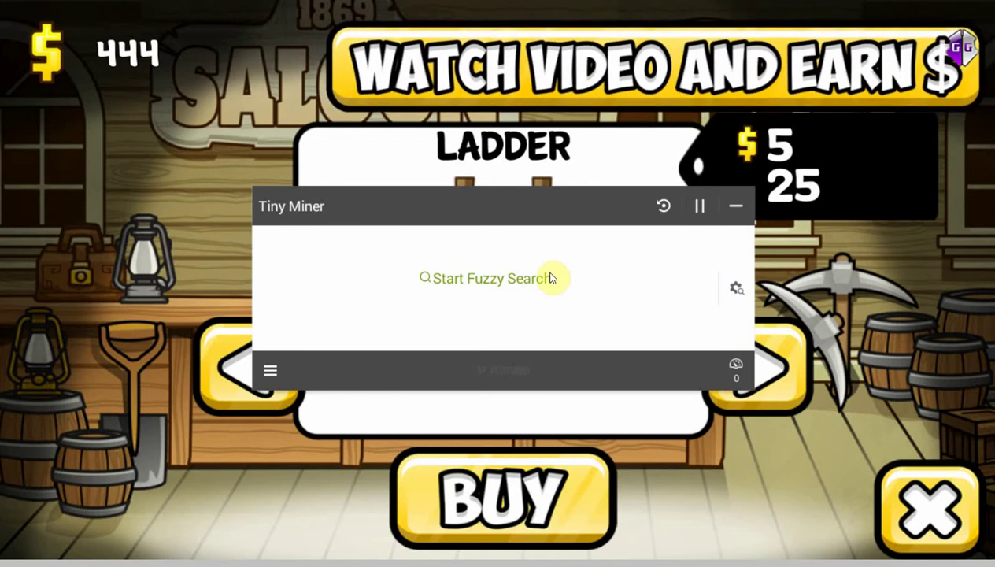
- Start a GameGuardian fuzzy search of Tiny Miner's memory, yielding 68652032 results
{"action": "left_click", "coordinate": [496, 276]}
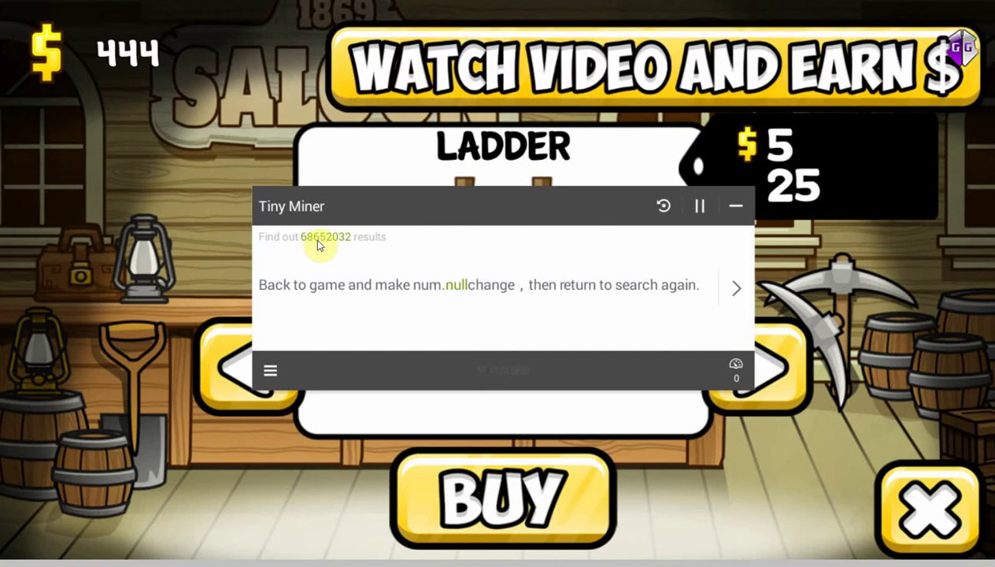
- Buy two ladders to drop money from 444 to 434, then keep decreased values (26031 results)
{"action": "left_click", "coordinate": [736, 207]}
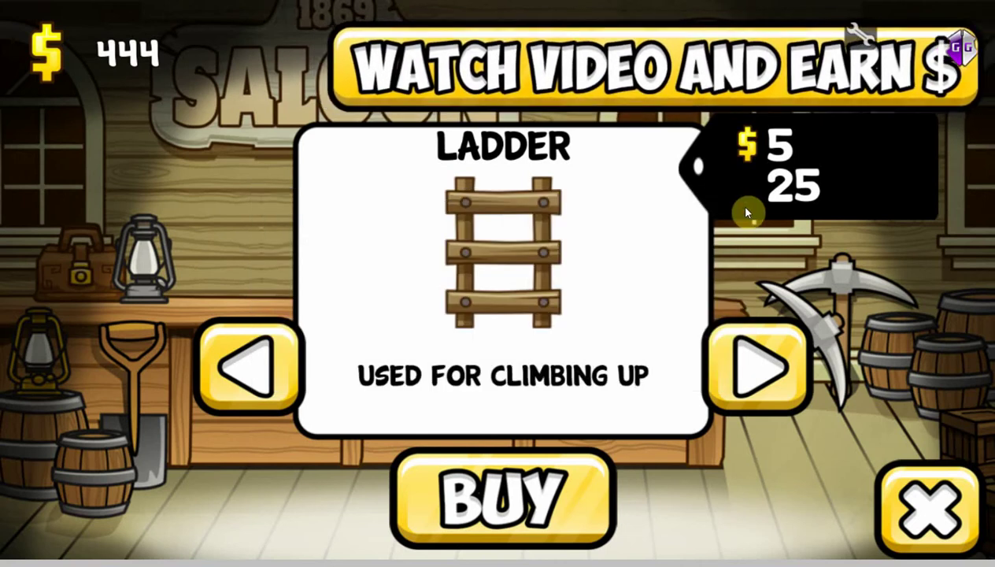
{"action": "left_click", "coordinate": [540, 502]}
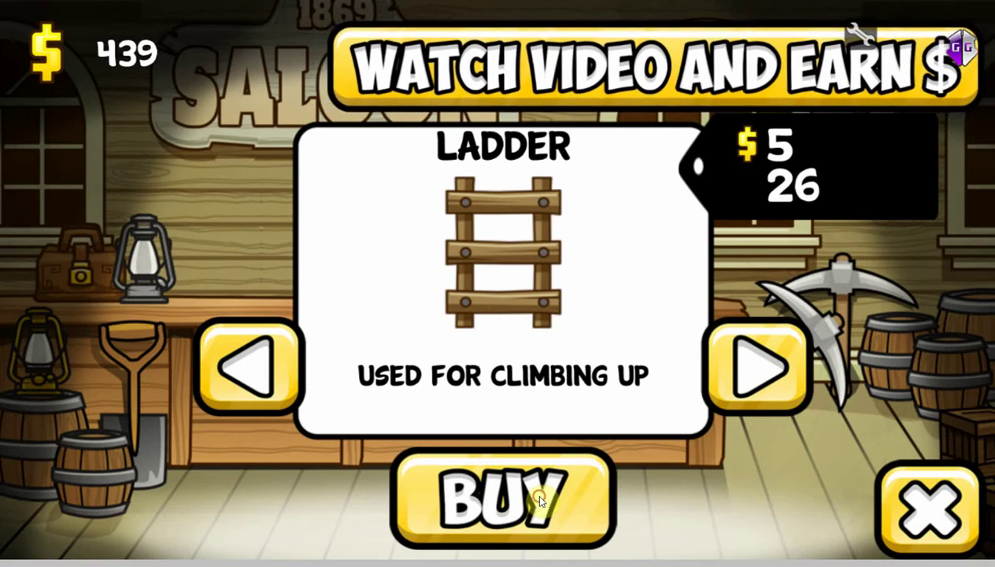
{"action": "left_click", "coordinate": [540, 501]}
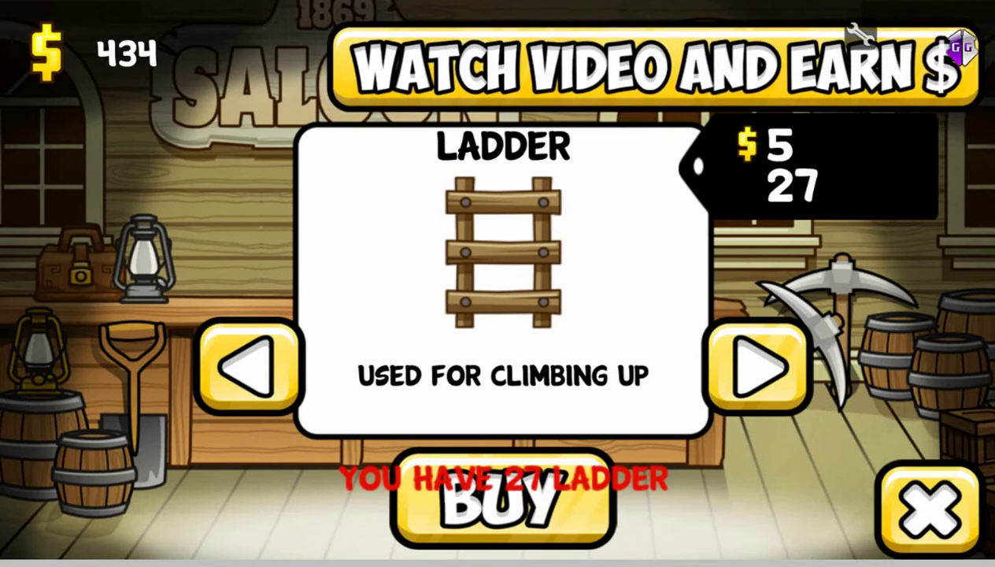
{"action": "left_click", "coordinate": [859, 39]}
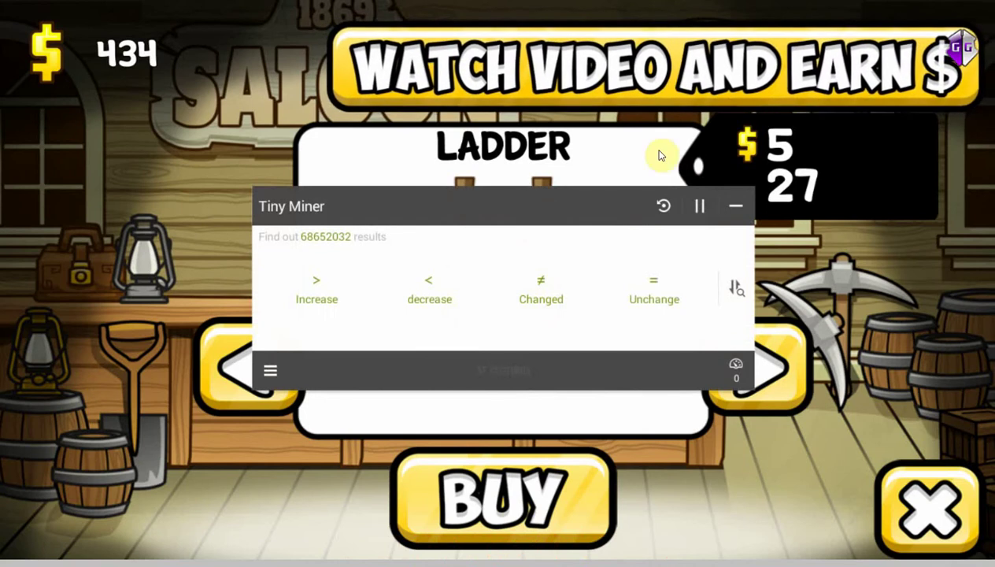
{"action": "left_click", "coordinate": [430, 281]}
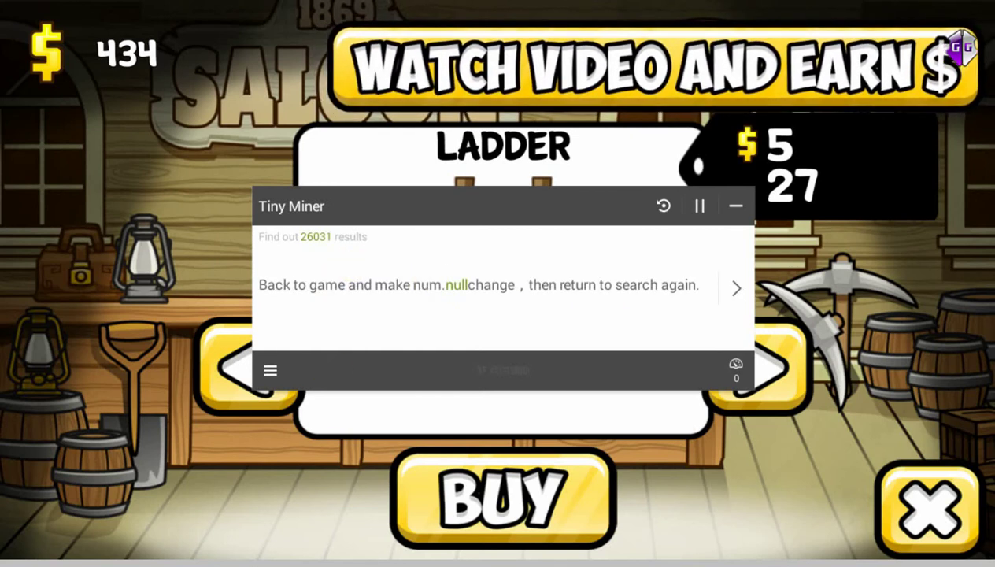
{"action": "key", "text": "alt+Tab"}
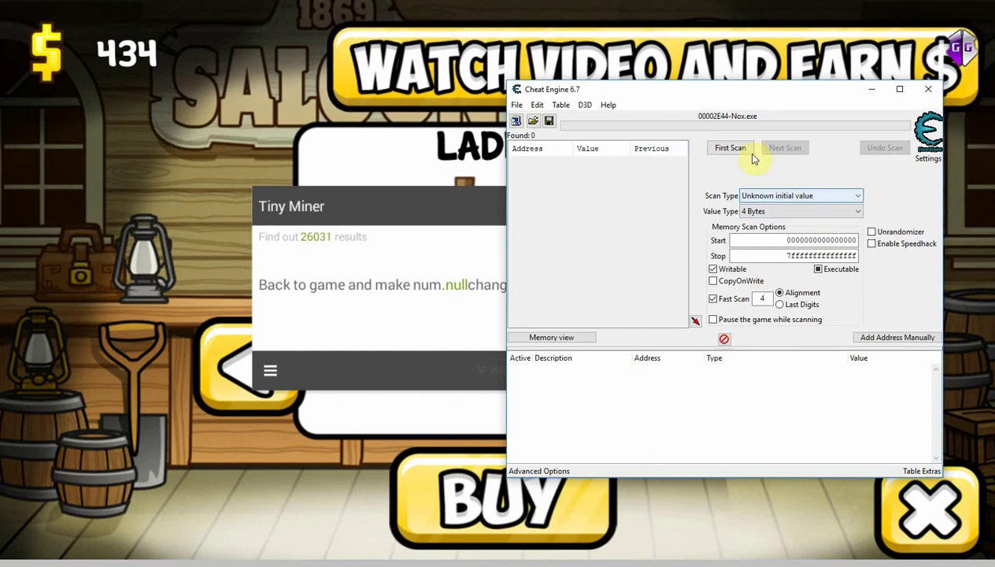
- Run a Cheat Engine first scan (116,622,336 addresses) and set scan type to 'Increased value by ...'
{"action": "left_click", "coordinate": [748, 152]}
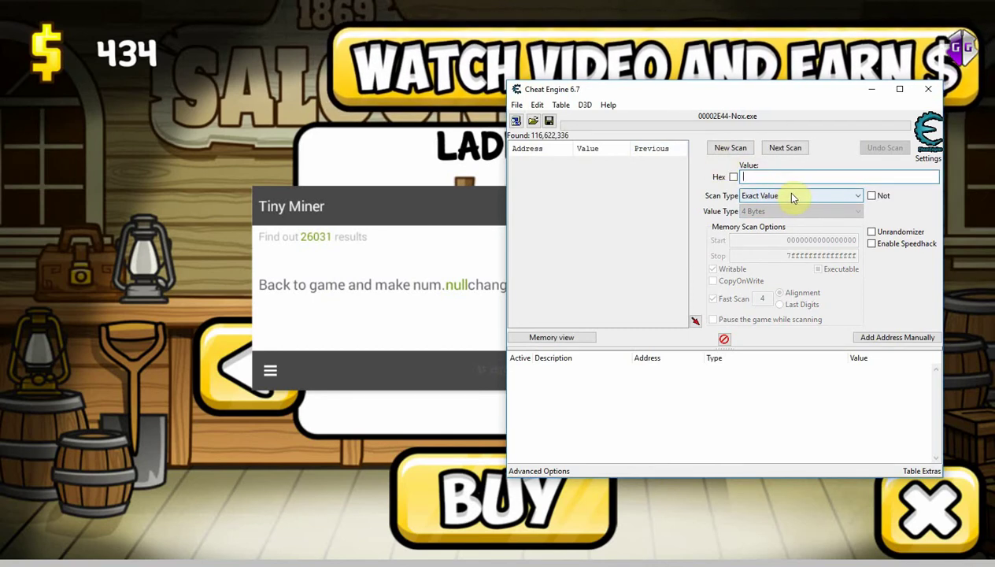
{"action": "left_click", "coordinate": [779, 196]}
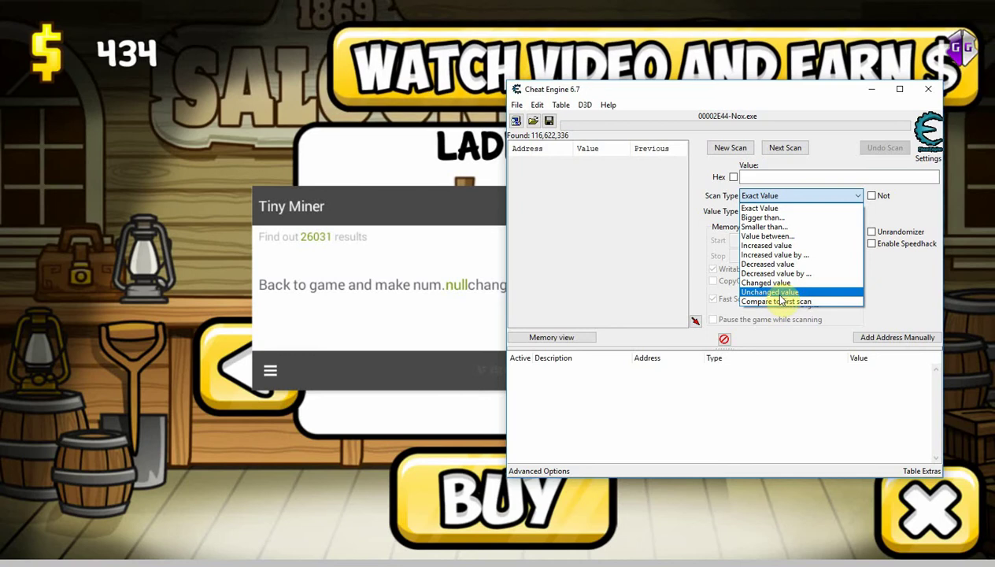
{"action": "left_click", "coordinate": [797, 257]}
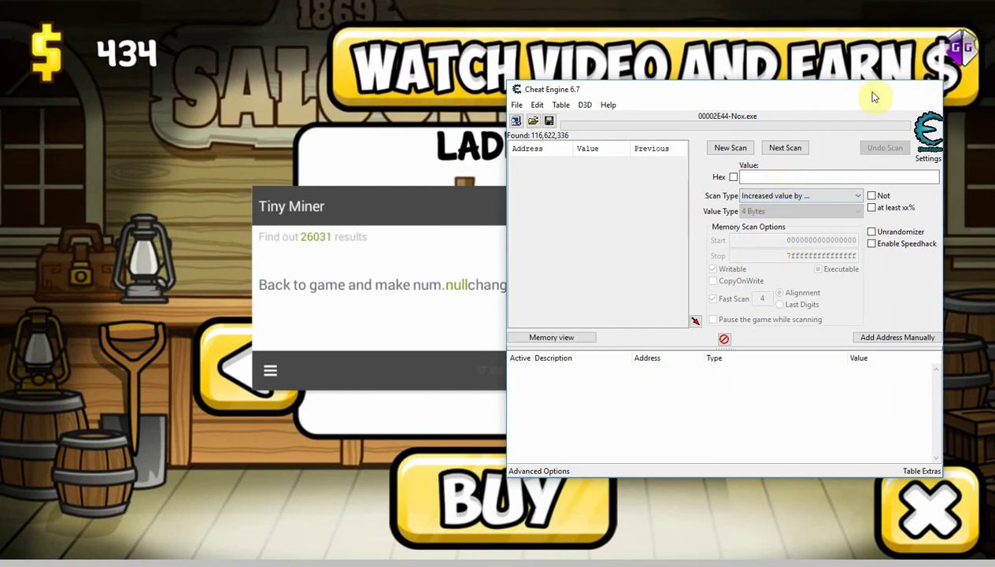
{"action": "left_click", "coordinate": [872, 89]}
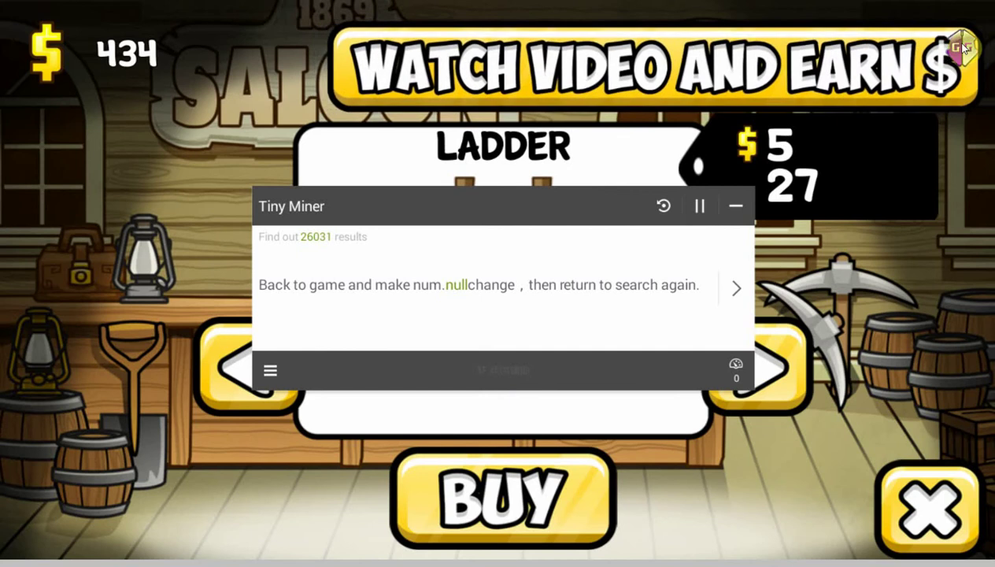
- Buy two more ladders (money 424), keep decreased values down to 3125, and view the results
{"action": "left_click", "coordinate": [737, 207]}
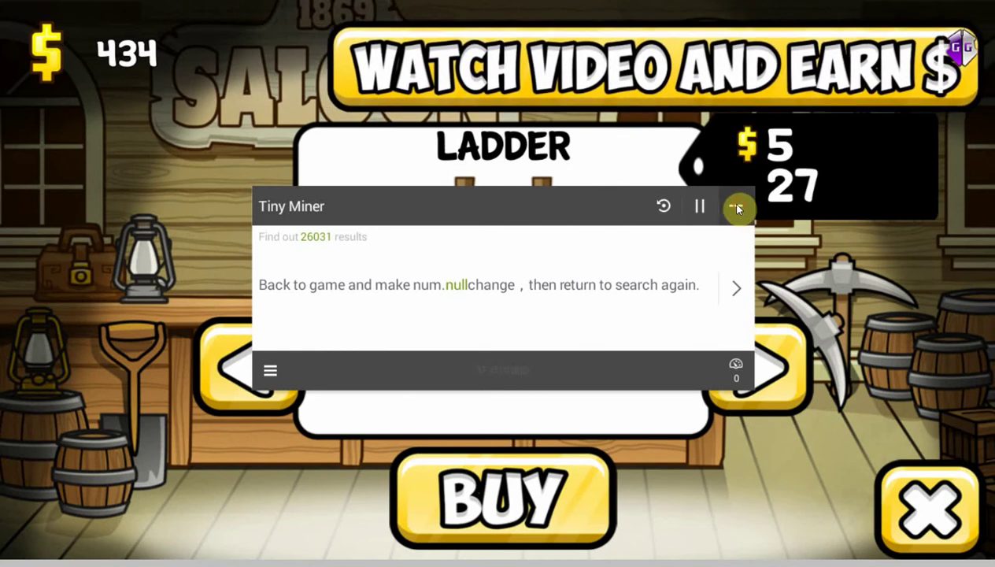
{"action": "left_click", "coordinate": [533, 472]}
{"action": "left_click", "coordinate": [520, 480]}
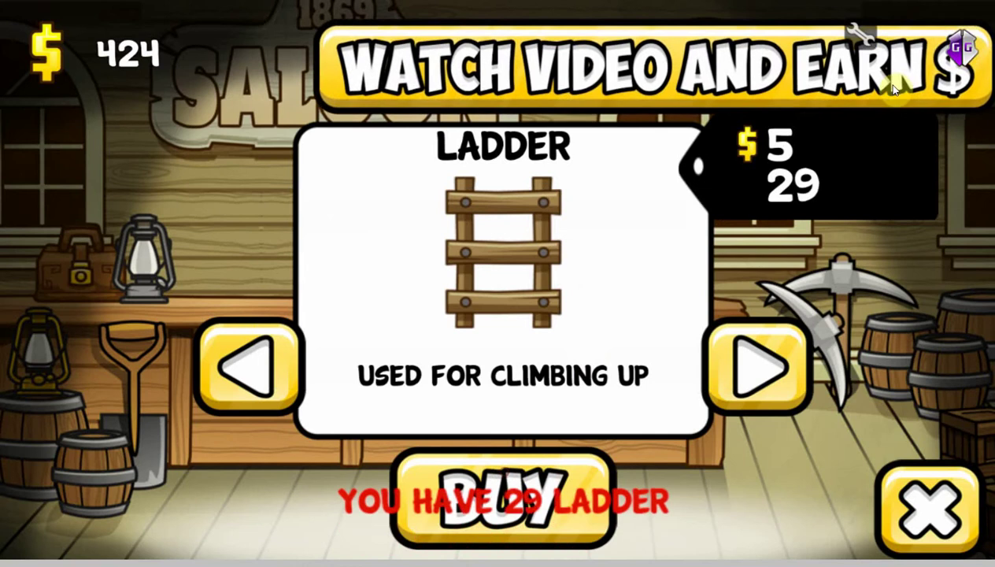
{"action": "left_click", "coordinate": [858, 36]}
{"action": "left_click", "coordinate": [434, 297]}
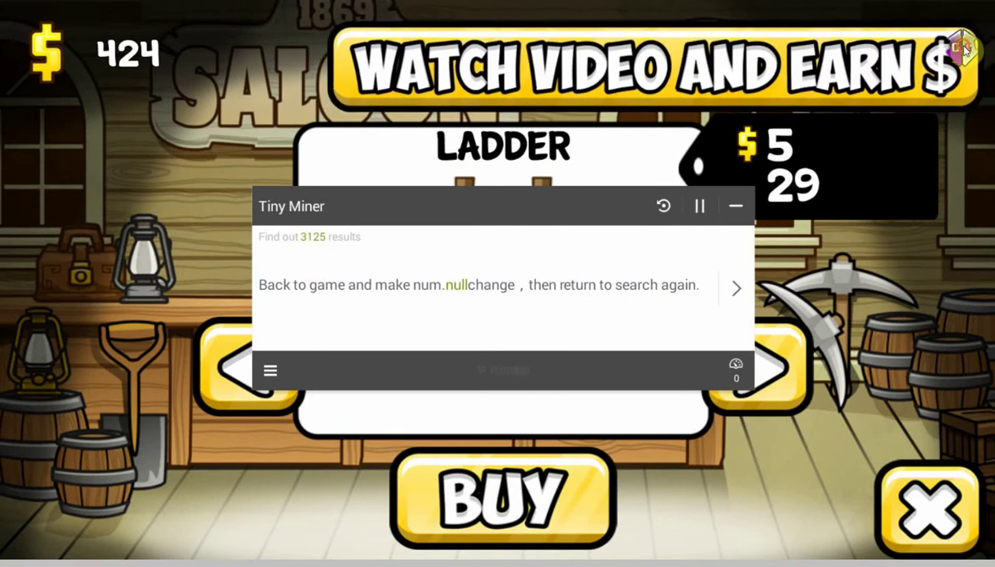
{"action": "left_click", "coordinate": [735, 206]}
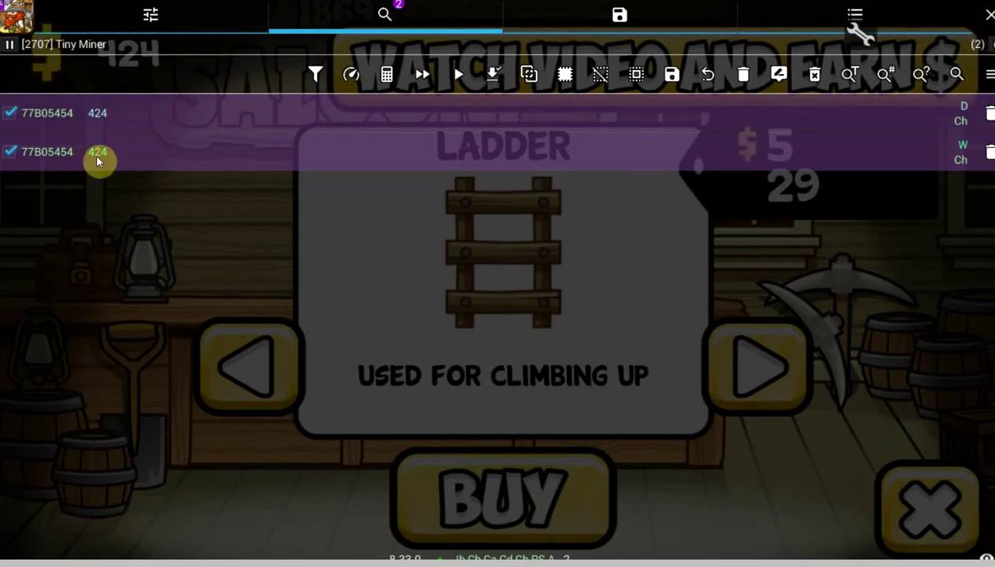
- Change both 77B05454 entries from 424 to 500 so the game's money reads 500
{"action": "left_click", "coordinate": [98, 155]}
{"action": "type", "text": "500"}
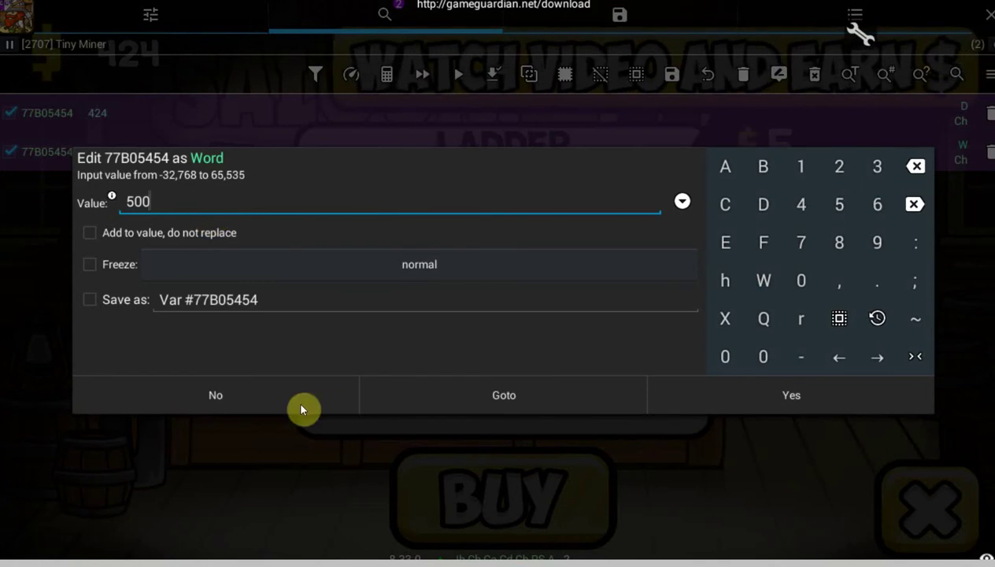
{"action": "left_click", "coordinate": [761, 395]}
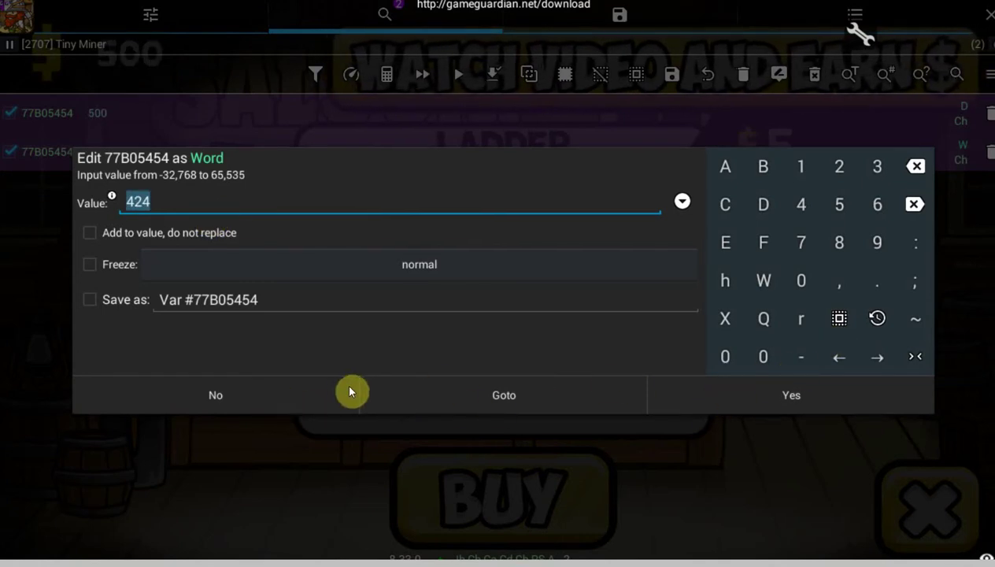
{"action": "left_click", "coordinate": [255, 395]}
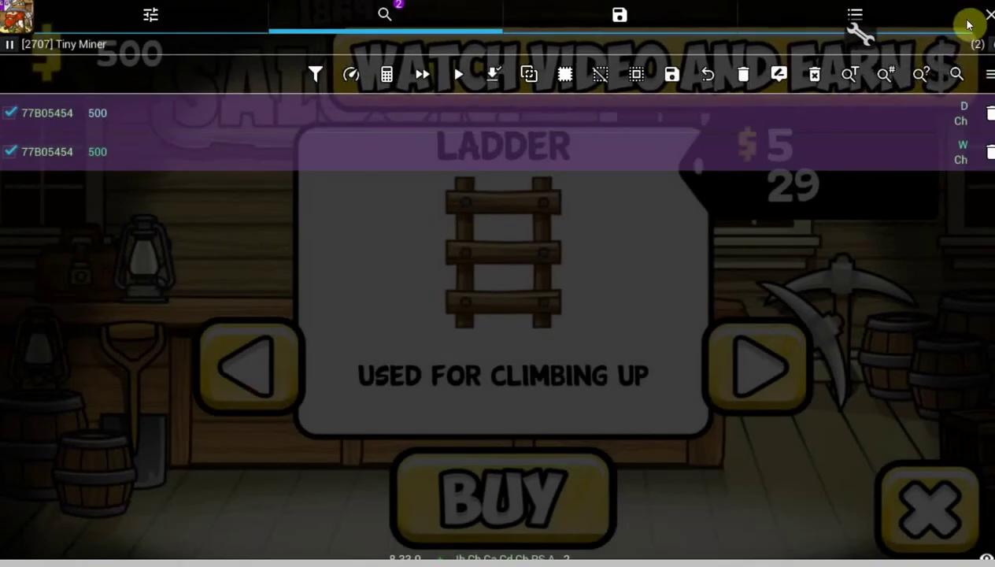
{"action": "left_click", "coordinate": [988, 19]}
{"action": "left_click", "coordinate": [962, 46]}
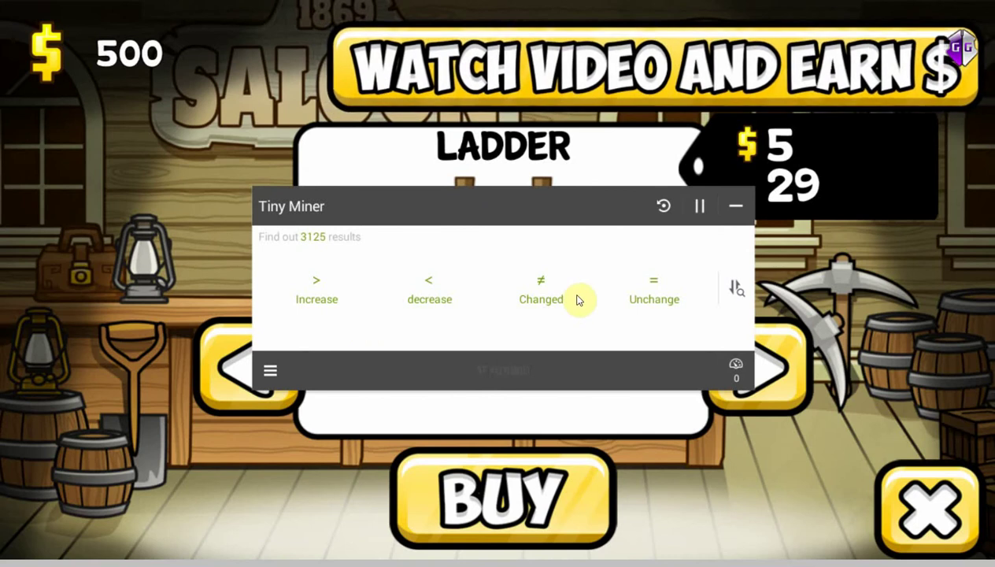
- Keep increased values, buy two ladders, then keep only decreased values
{"action": "left_click", "coordinate": [325, 284]}
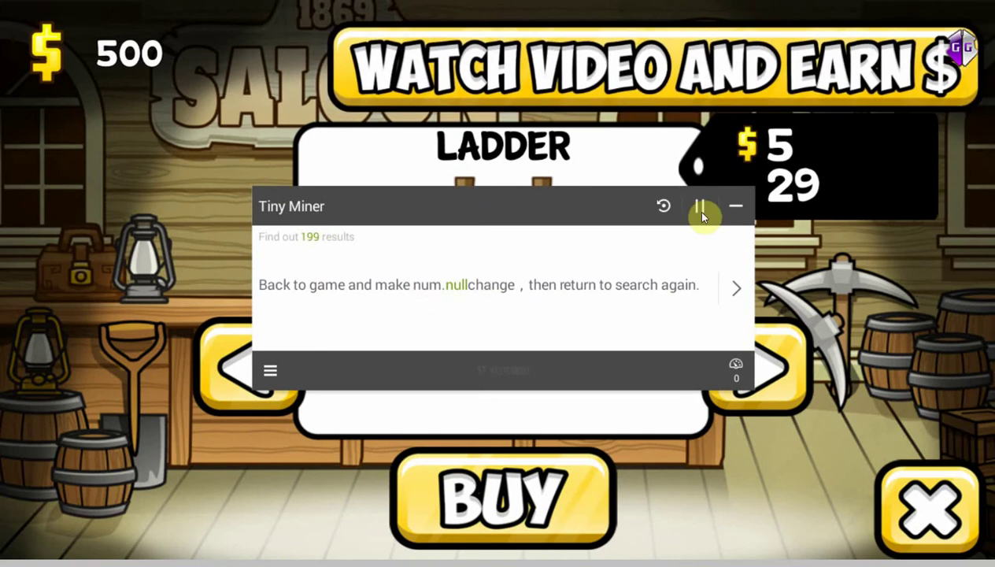
{"action": "left_click", "coordinate": [735, 207]}
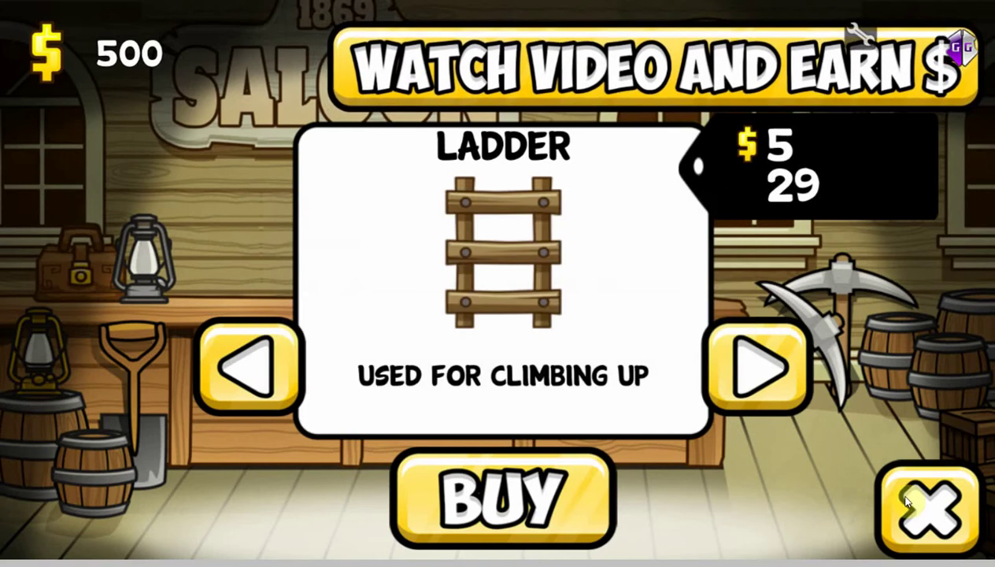
{"action": "left_click", "coordinate": [511, 502]}
{"action": "left_click", "coordinate": [511, 503]}
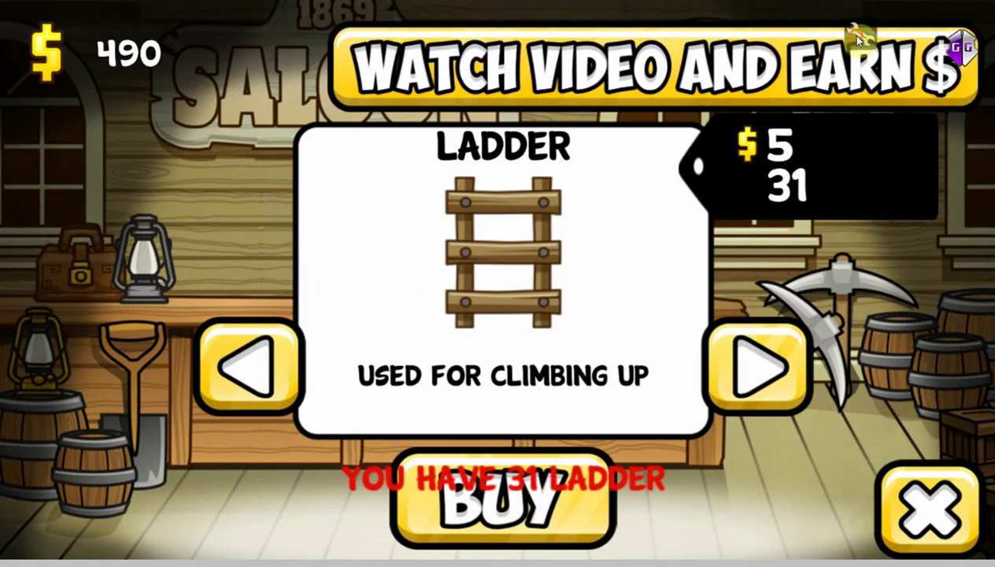
{"action": "left_click", "coordinate": [962, 49]}
{"action": "left_click", "coordinate": [432, 284]}
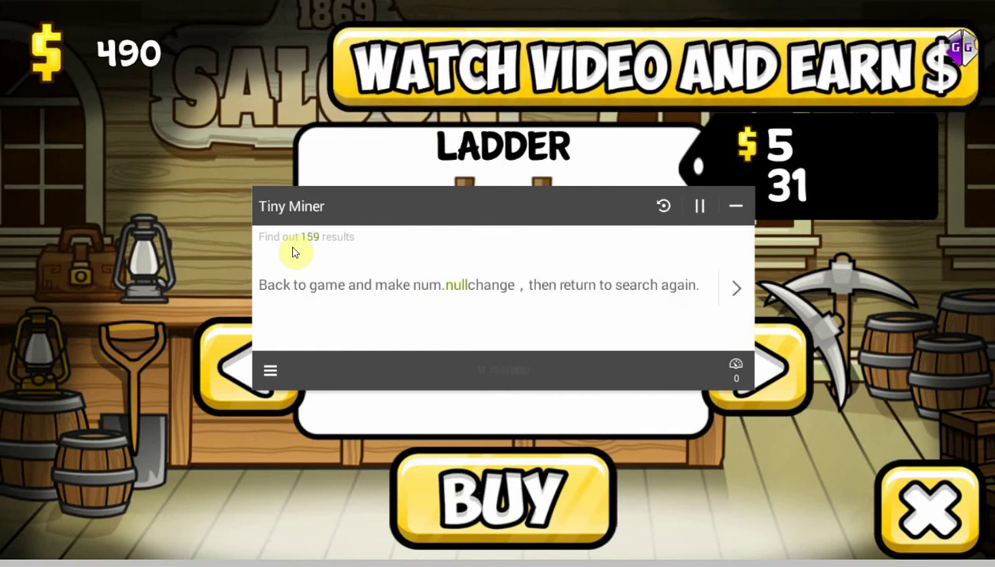
- Keep unchanged values to narrow to 129 matches, and show the saved 77B05454 entries at 490
{"action": "left_click", "coordinate": [735, 207]}
{"action": "left_click", "coordinate": [962, 49]}
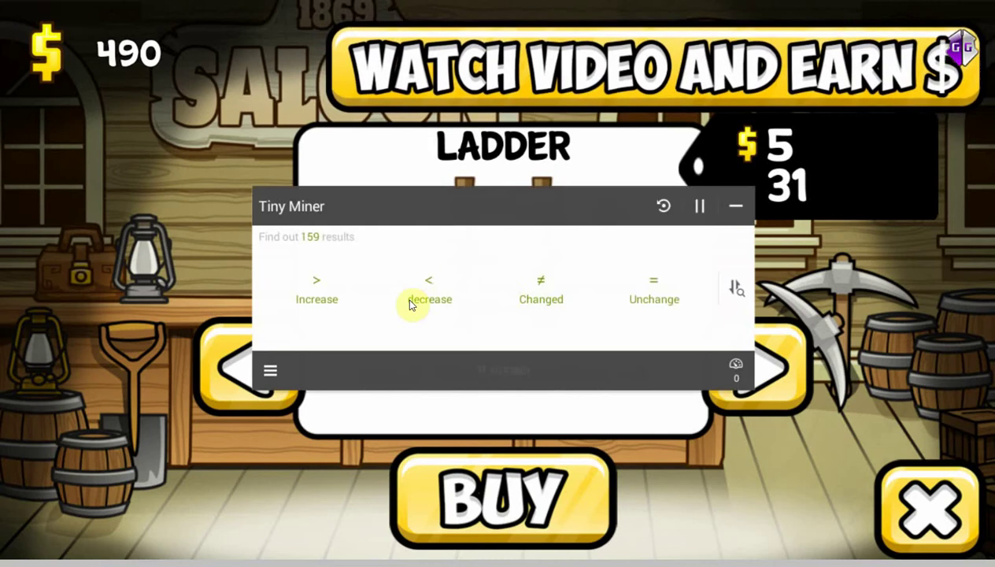
{"action": "left_click", "coordinate": [657, 286]}
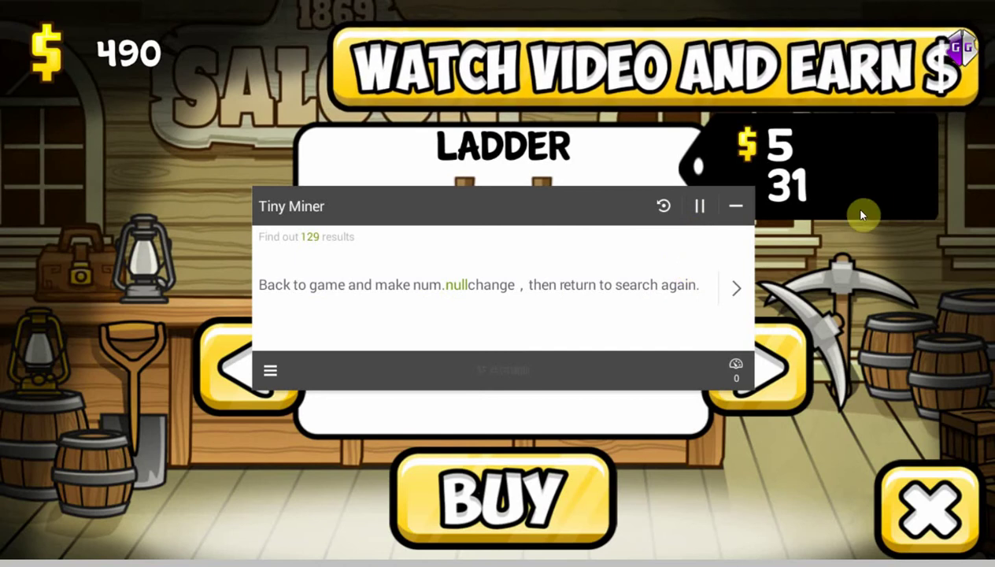
{"action": "left_click", "coordinate": [736, 206]}
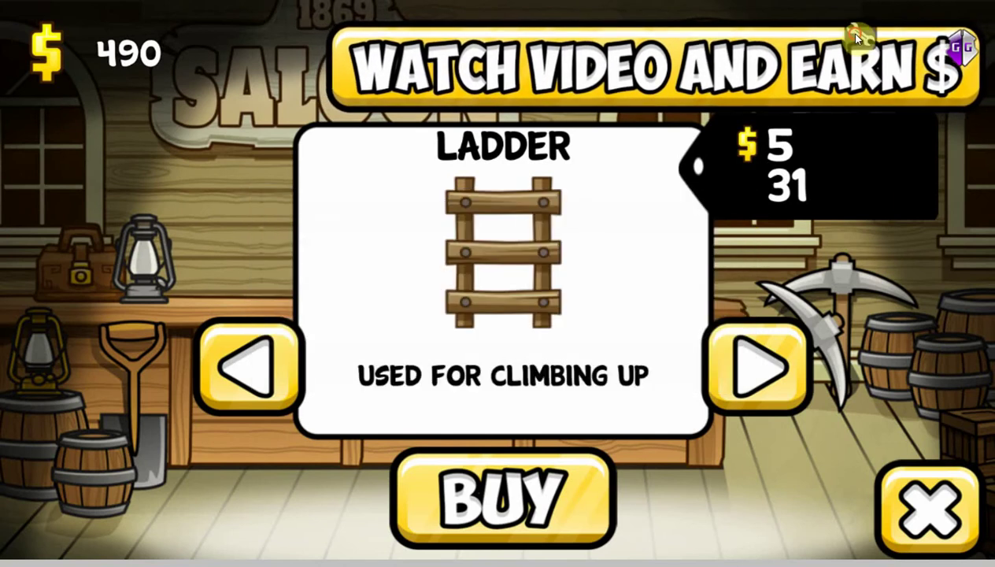
{"action": "left_click", "coordinate": [960, 49]}
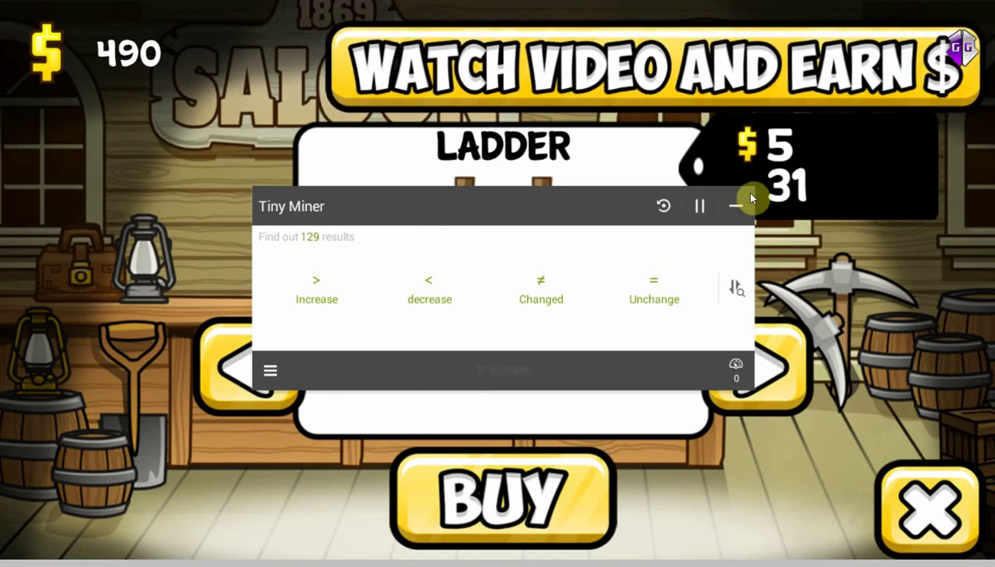
{"action": "left_click", "coordinate": [734, 207]}
{"action": "left_click", "coordinate": [964, 47]}
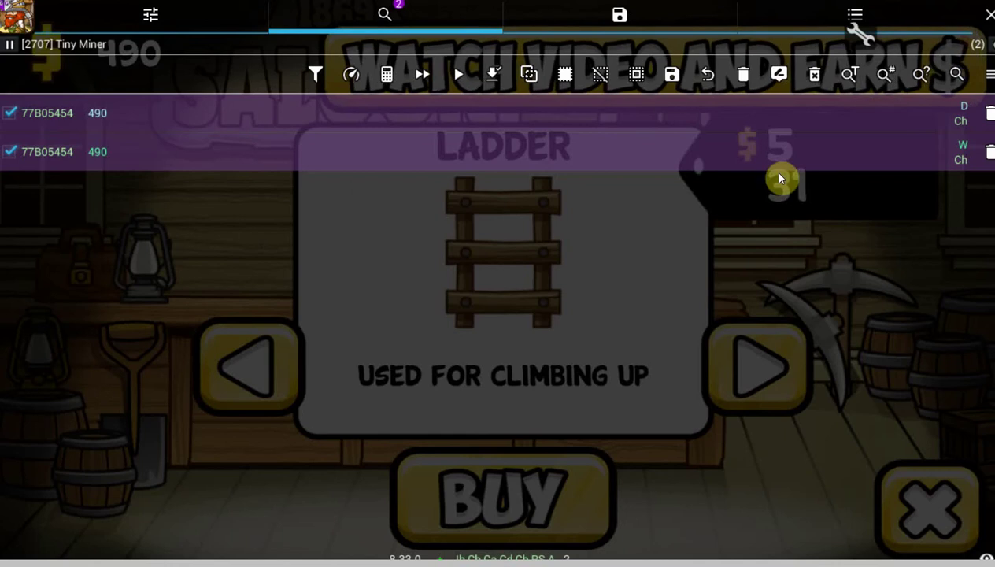
- Set both 77B05454 money entries to 600 so the shop shows 600 money
{"action": "left_click", "coordinate": [106, 154]}
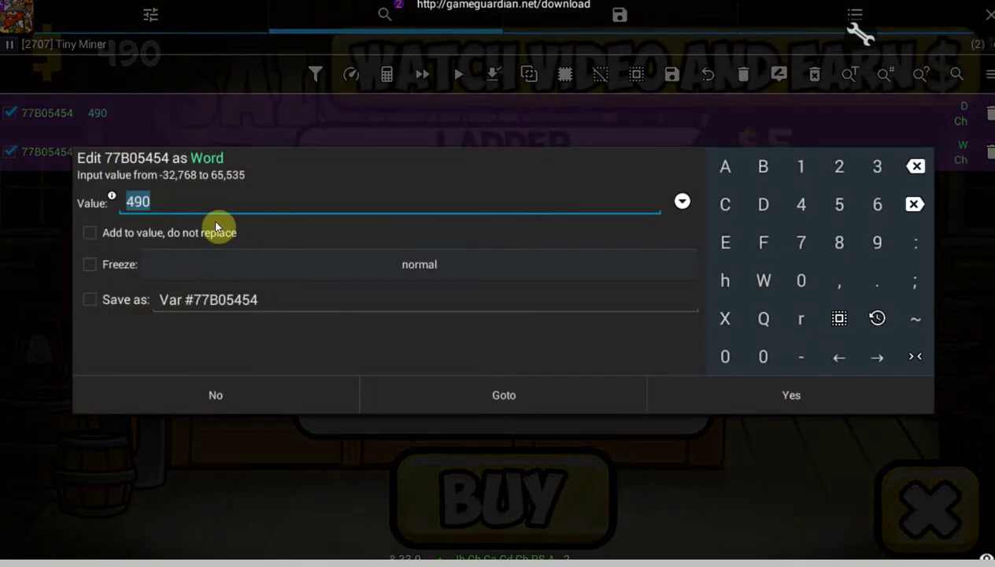
{"action": "type", "text": "600"}
{"action": "left_click", "coordinate": [777, 391]}
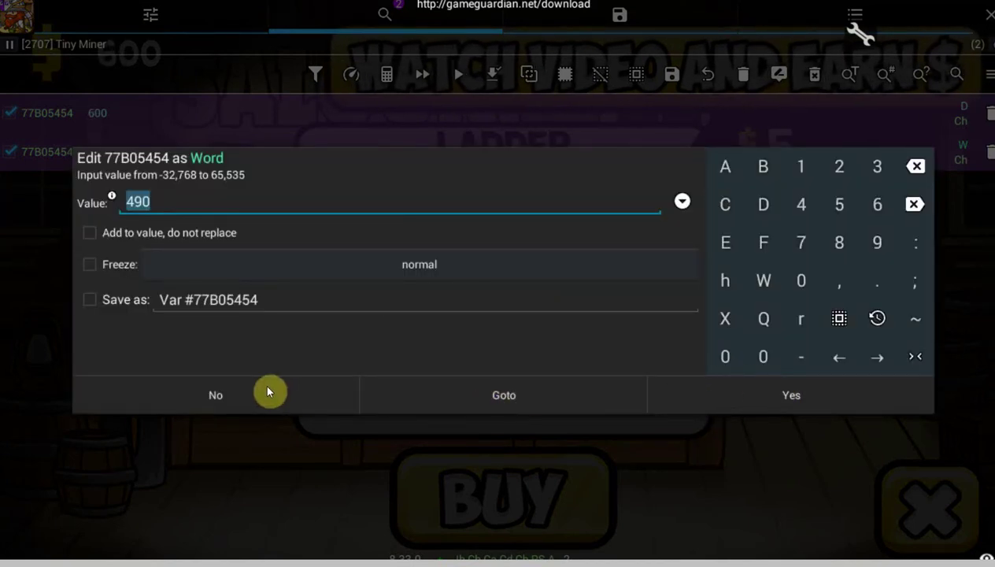
{"action": "left_click", "coordinate": [231, 393]}
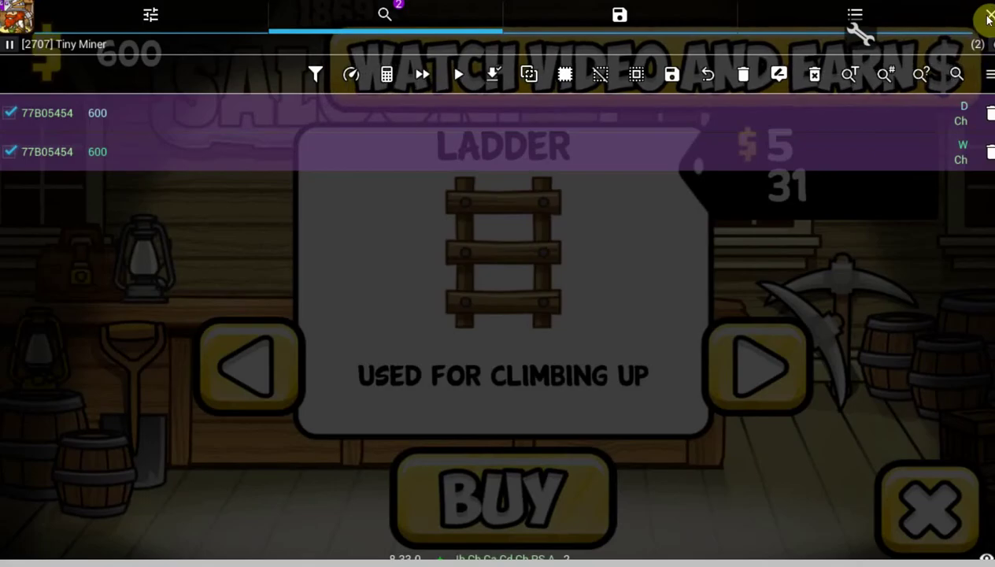
{"action": "left_click", "coordinate": [982, 18]}
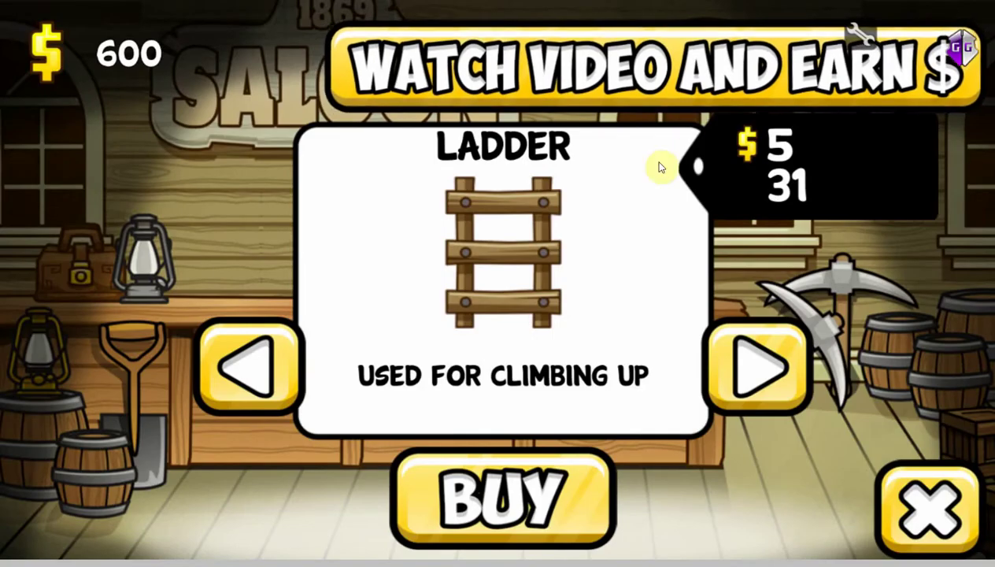
{"action": "left_click", "coordinate": [856, 33]}
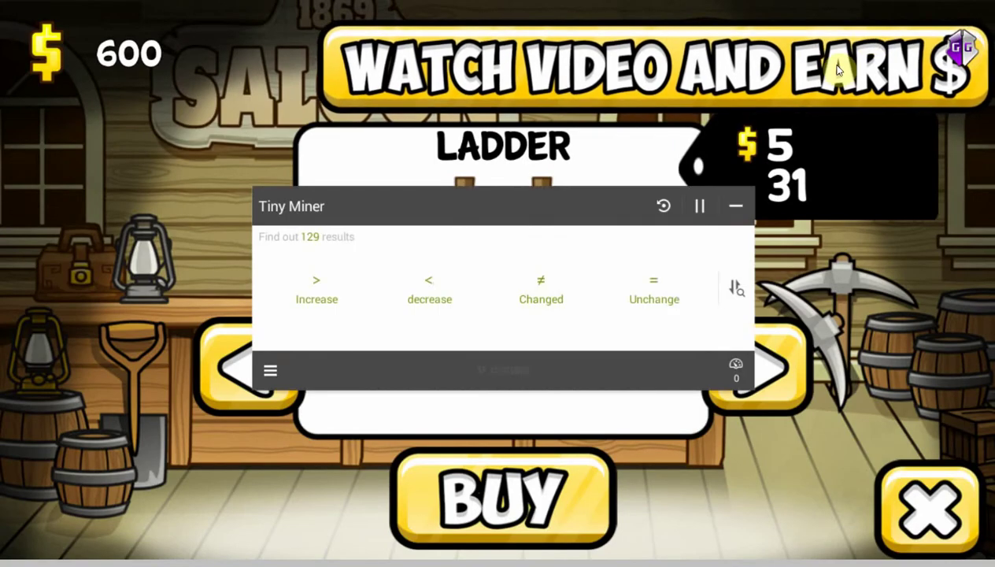
- Keep increased values, buy a ladder, then keep only decreased values
{"action": "left_click", "coordinate": [320, 293]}
{"action": "left_click", "coordinate": [736, 205]}
{"action": "left_click", "coordinate": [503, 496]}
{"action": "left_click", "coordinate": [503, 496]}
{"action": "left_click", "coordinate": [961, 47]}
{"action": "left_click", "coordinate": [429, 285]}
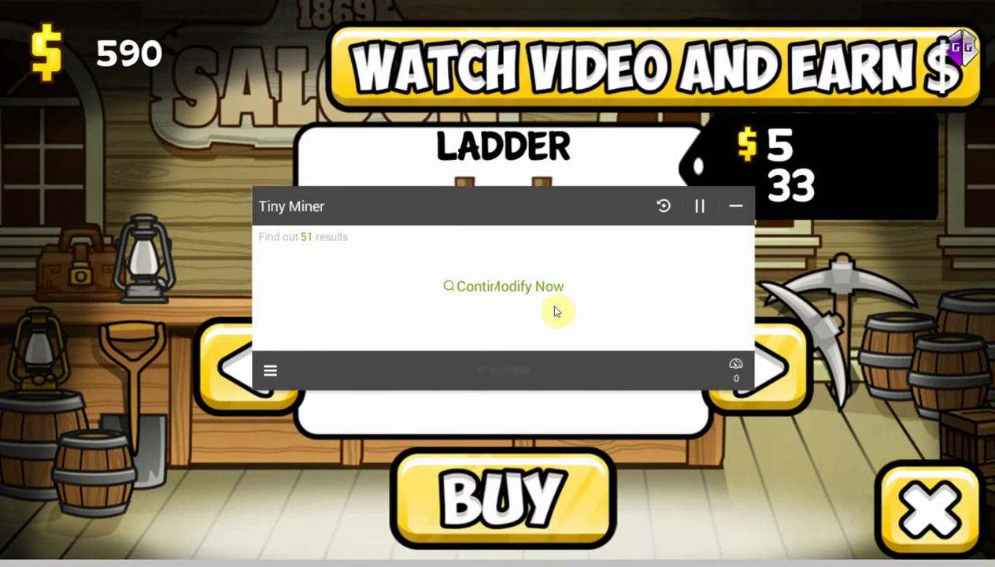
{"action": "left_click", "coordinate": [736, 205]}
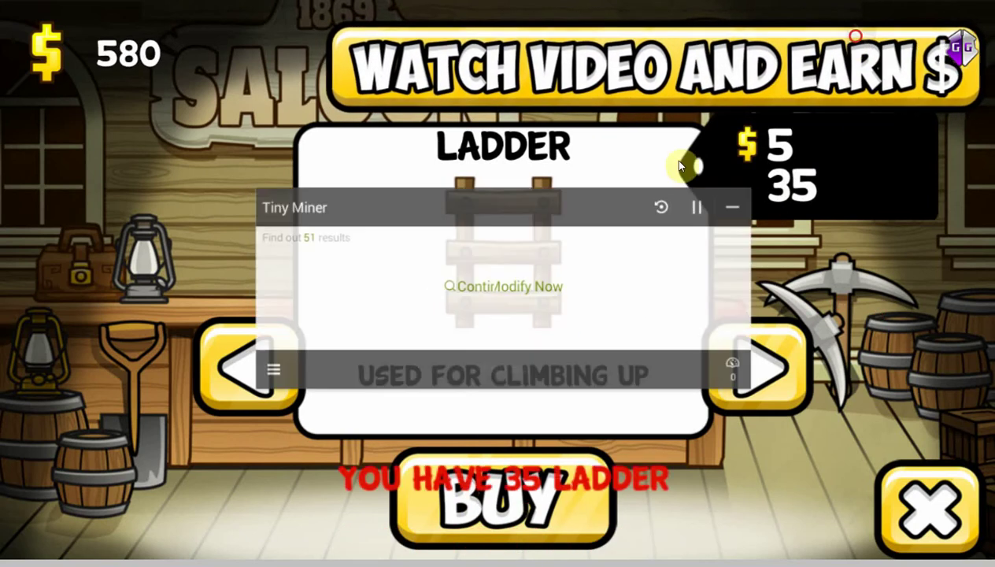
- Select all three remaining results and change them to 999999
{"action": "left_click", "coordinate": [459, 288]}
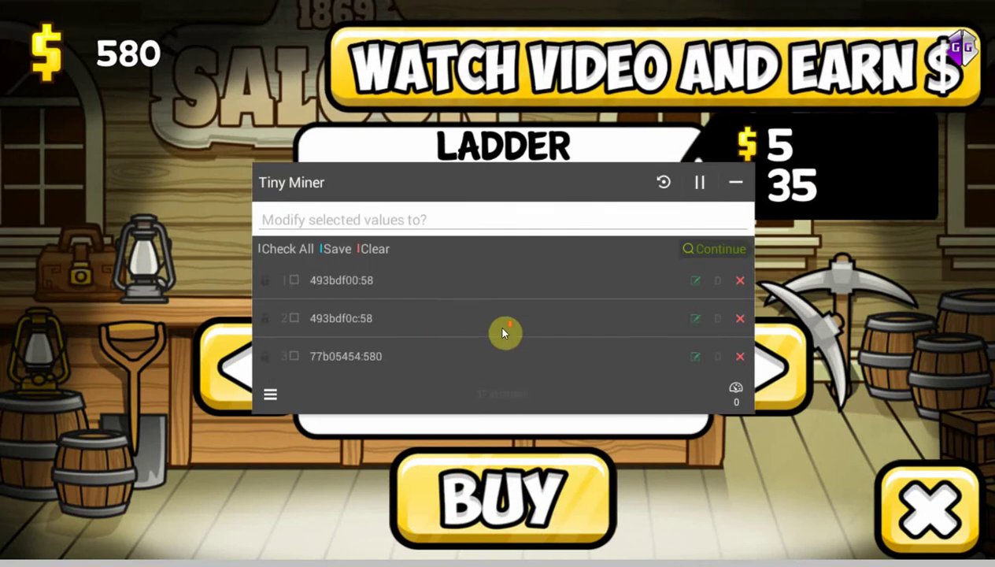
{"action": "left_click", "coordinate": [376, 282]}
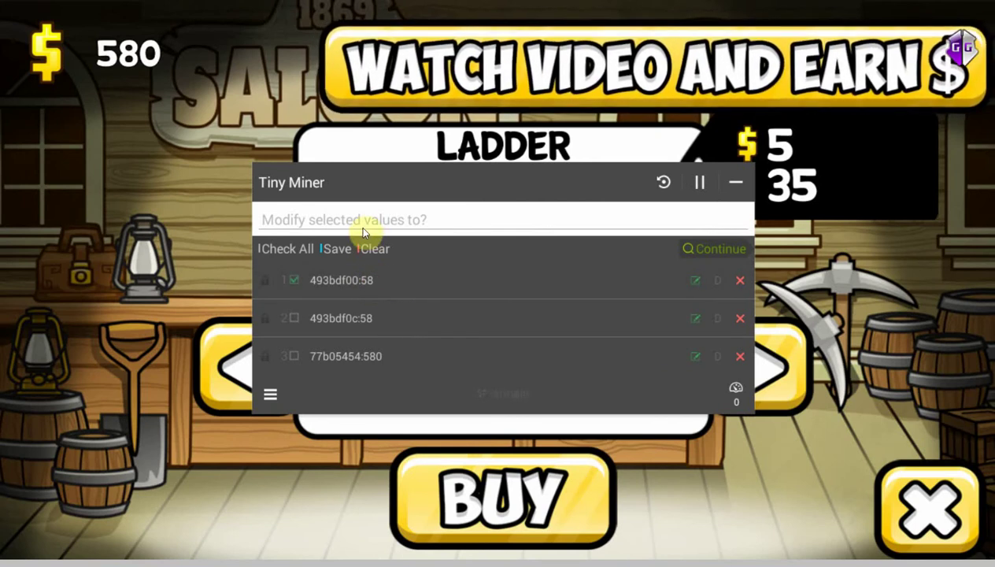
{"action": "left_click", "coordinate": [294, 318]}
{"action": "left_click", "coordinate": [292, 354]}
{"action": "left_click", "coordinate": [373, 219]}
{"action": "type", "text": "999999"}
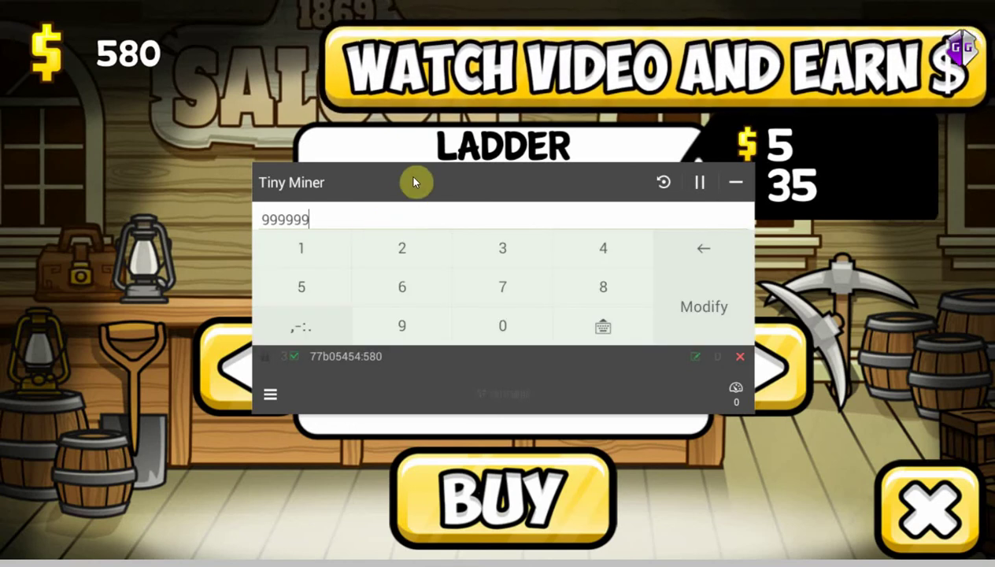
{"action": "left_click", "coordinate": [673, 313]}
{"action": "left_click", "coordinate": [662, 450]}
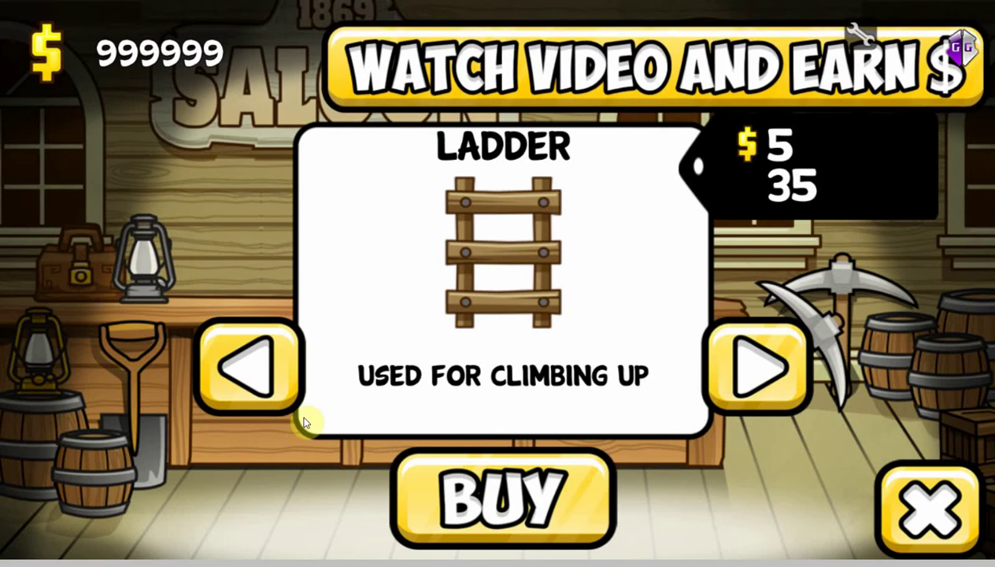
- Reset Cheat Engine to a new scan with Exact Value as the scan type
{"action": "key", "text": "alt+Tab"}
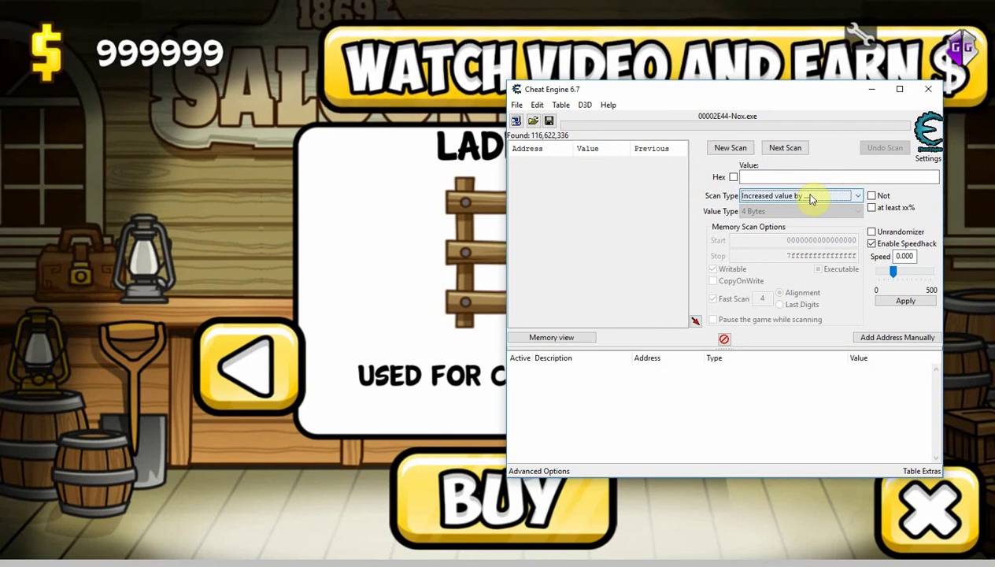
{"action": "left_click", "coordinate": [730, 148]}
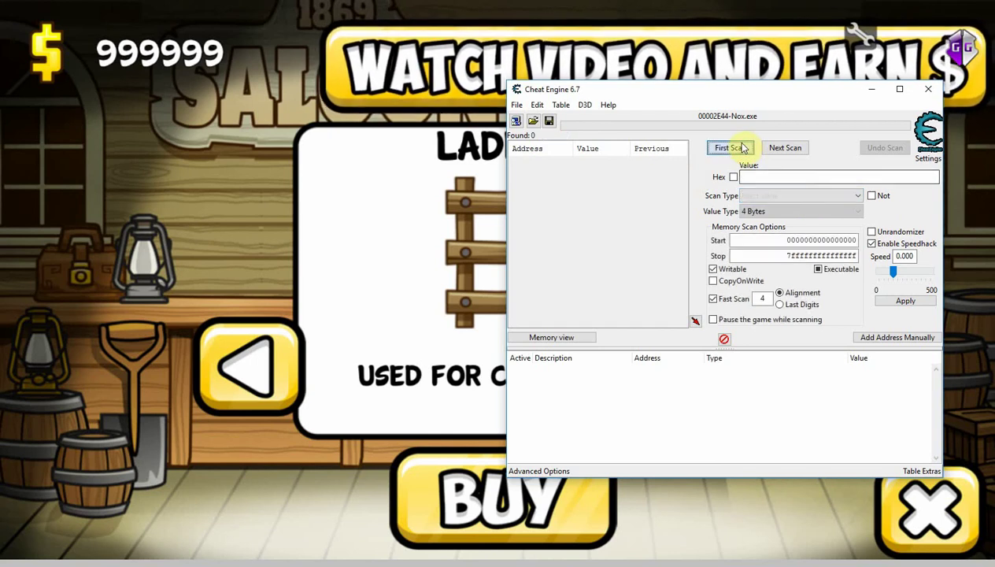
{"action": "left_click", "coordinate": [772, 195]}
{"action": "left_click", "coordinate": [771, 202]}
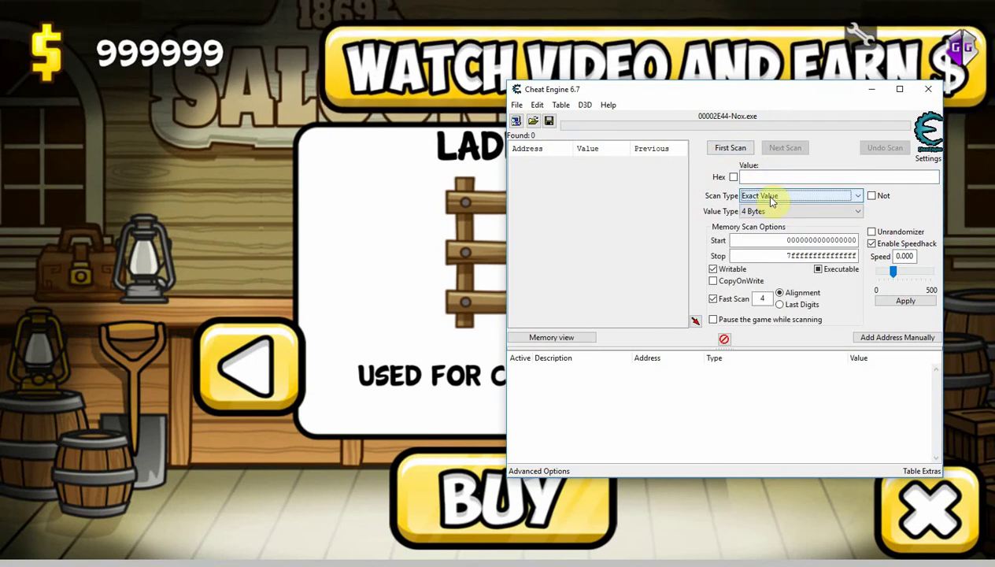
{"action": "left_click", "coordinate": [752, 176]}
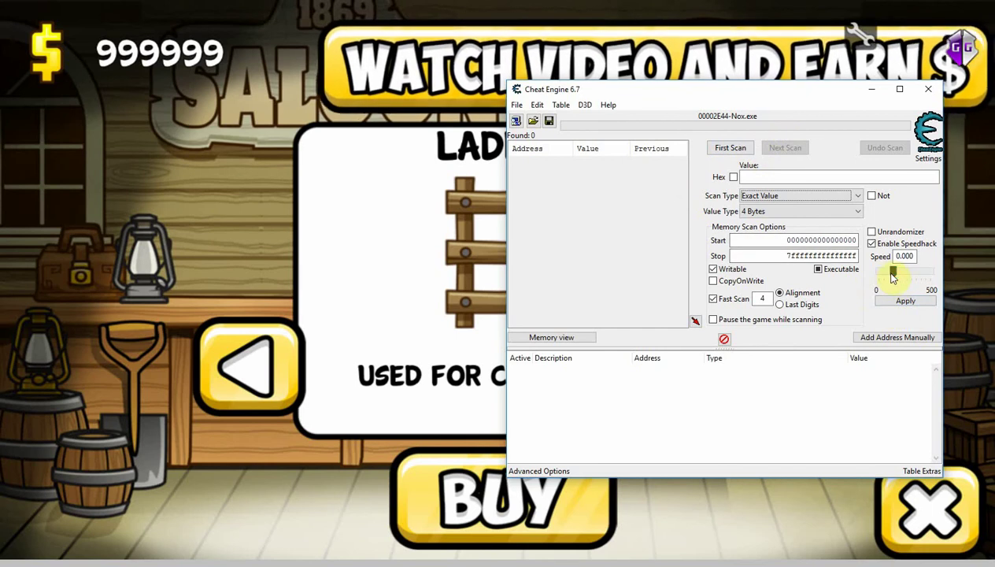
- Turn Enable Speedhack off and minimize Cheat Engine
{"action": "left_click", "coordinate": [871, 244]}
{"action": "left_click", "coordinate": [872, 244]}
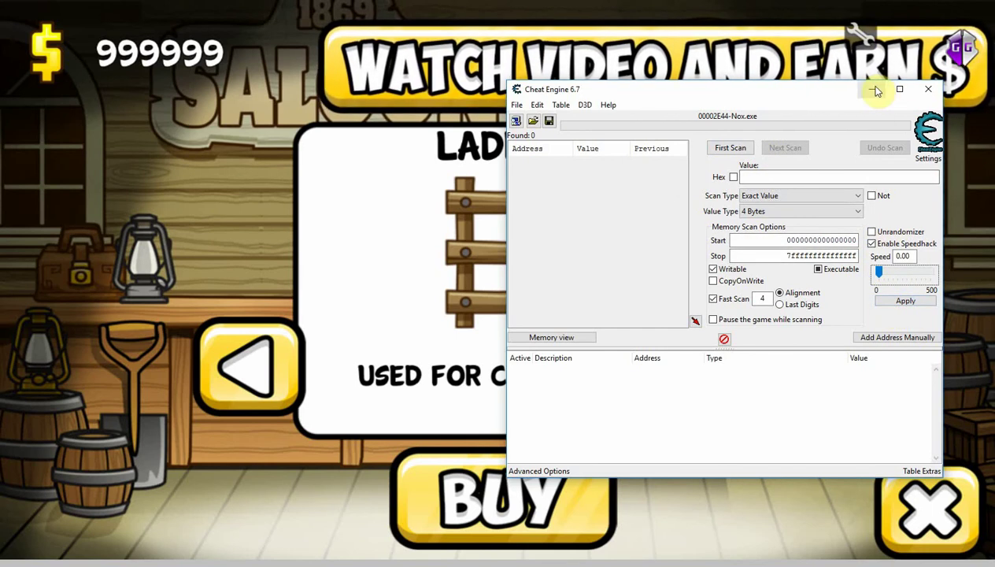
{"action": "left_click", "coordinate": [871, 244]}
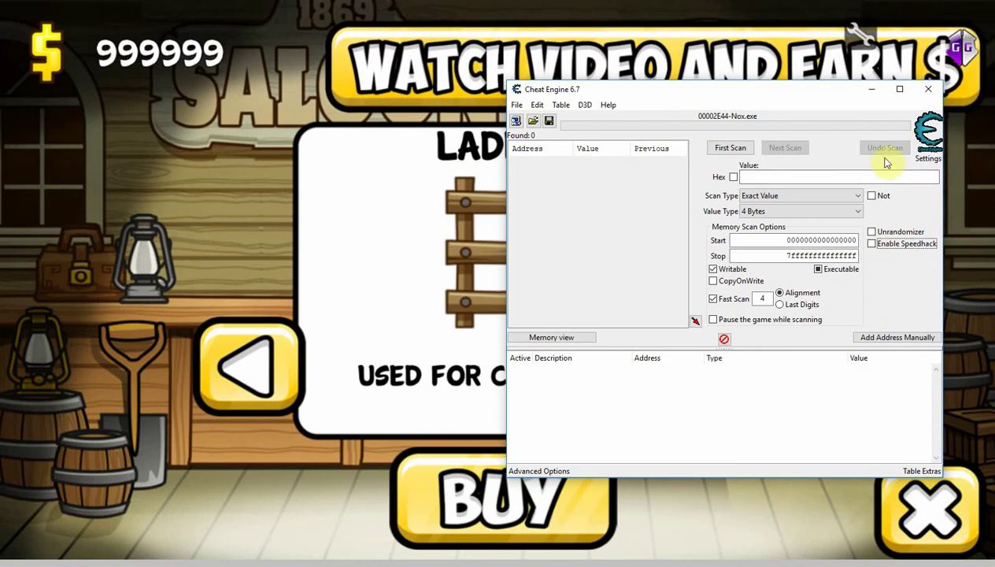
{"action": "left_click", "coordinate": [873, 89]}
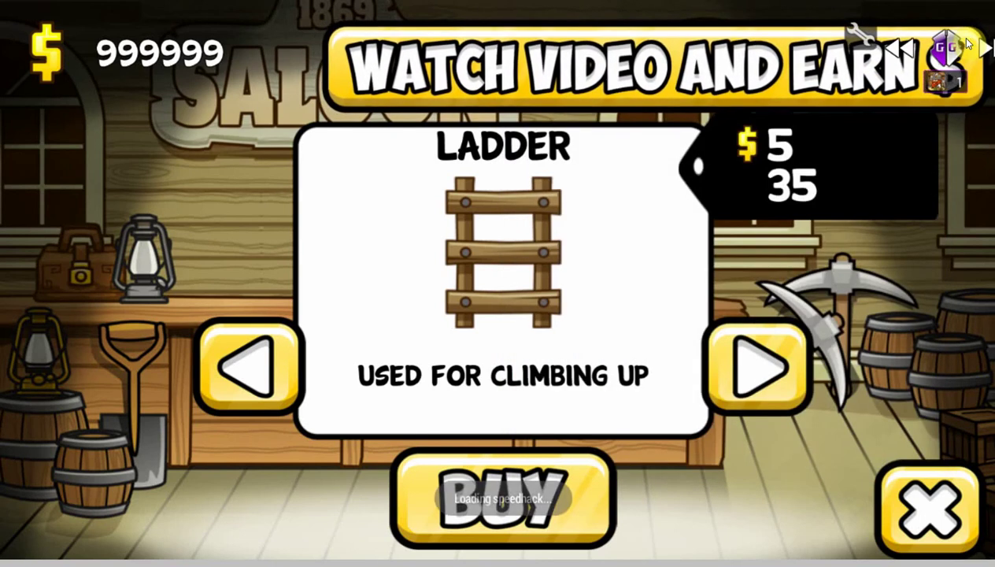
- Slow the game speed in stages from 0.75 down to 0.005
{"action": "left_click", "coordinate": [897, 49]}
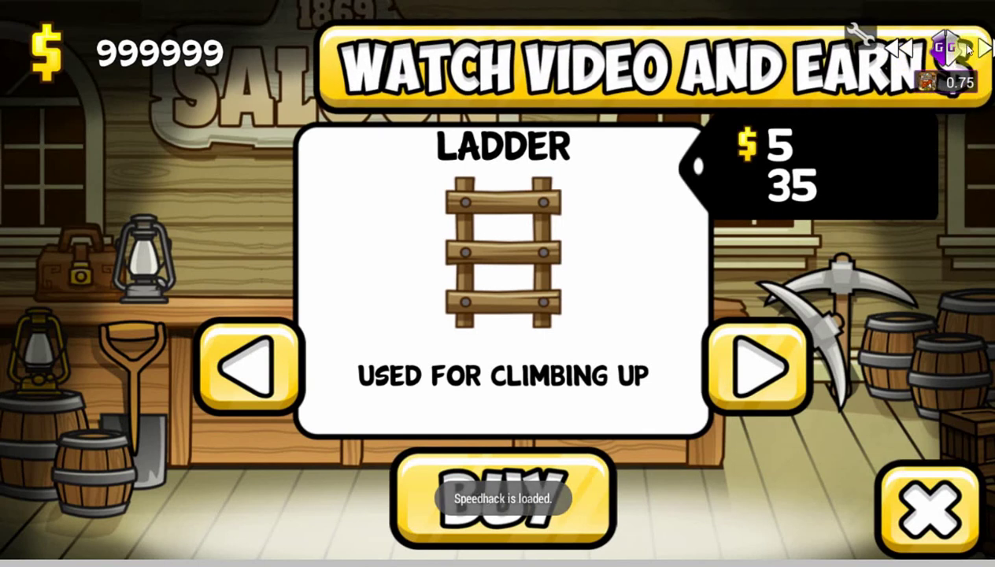
{"action": "left_click", "coordinate": [895, 52]}
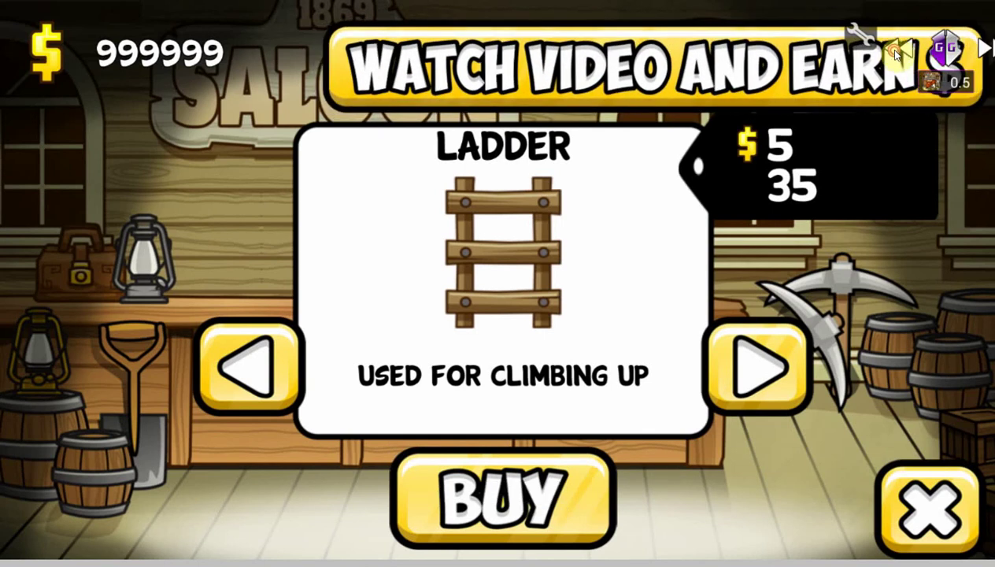
{"action": "left_click", "coordinate": [895, 52]}
{"action": "left_click", "coordinate": [895, 52]}
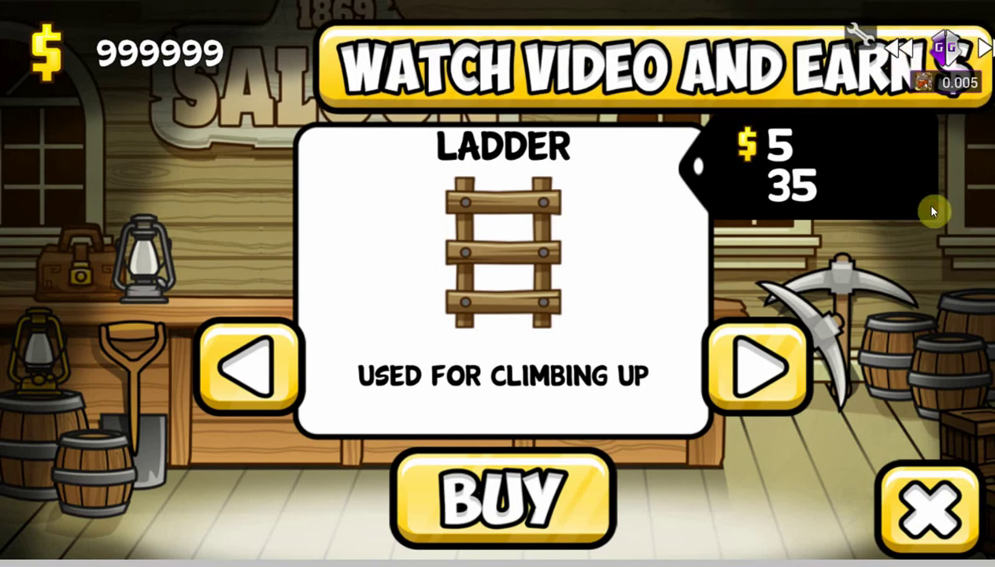
- Raise the game speed back to 1 and bring up the saved 999,999 money list
{"action": "left_click", "coordinate": [984, 50]}
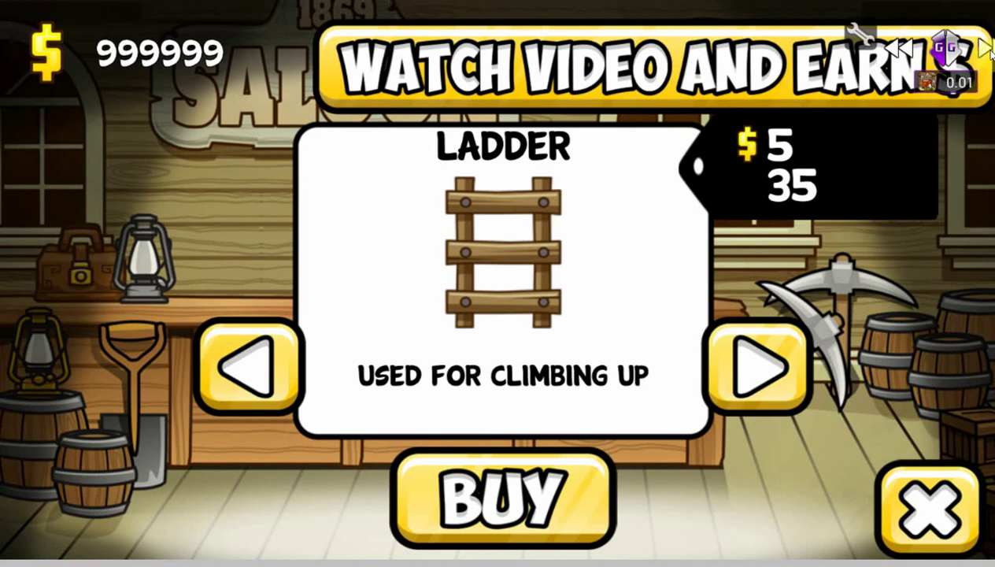
{"action": "left_click", "coordinate": [984, 50]}
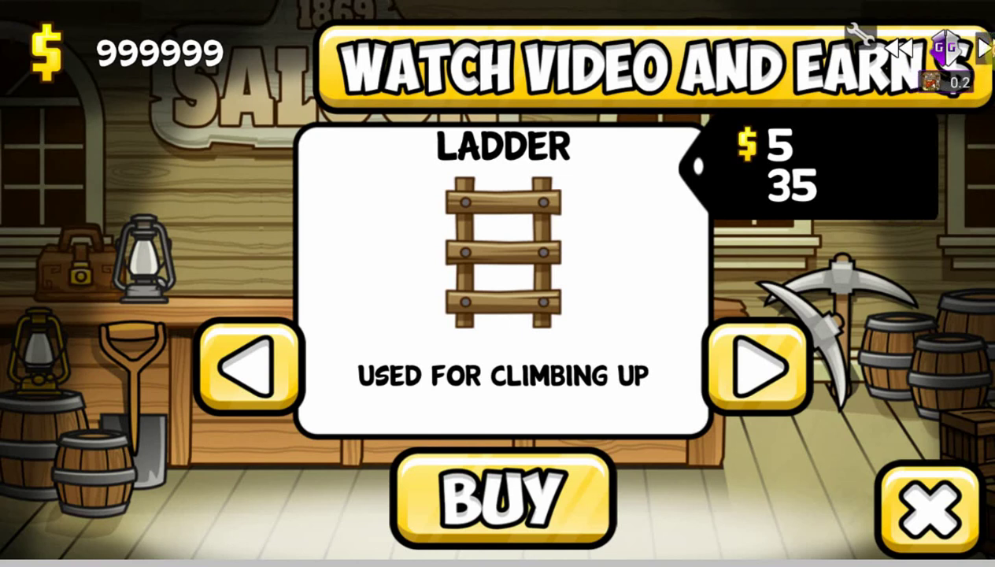
{"action": "left_click", "coordinate": [984, 50]}
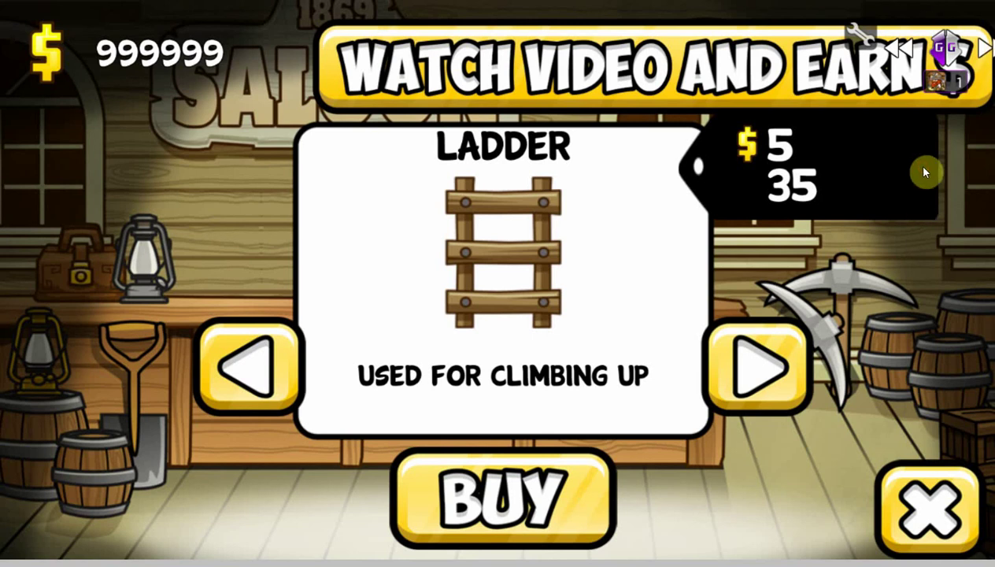
{"action": "left_click", "coordinate": [945, 51]}
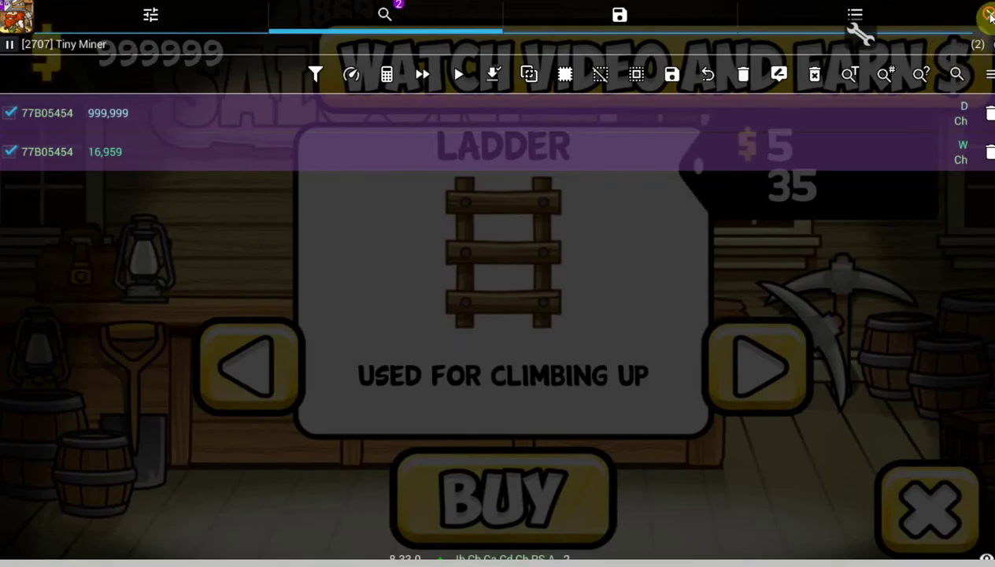
- Close the GameGuardian overlay, leaving Tiny Miner's ladder shop with money at 999999
{"action": "left_click", "coordinate": [986, 17]}
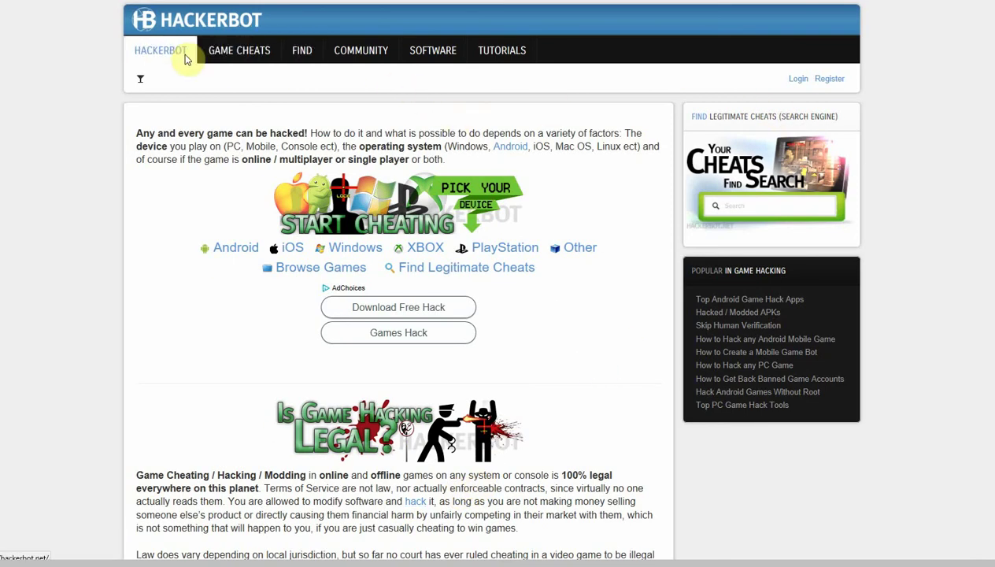
- Go to the Hackerbot home page and open its Find Legitimate Cheats page
{"action": "left_click", "coordinate": [157, 50]}
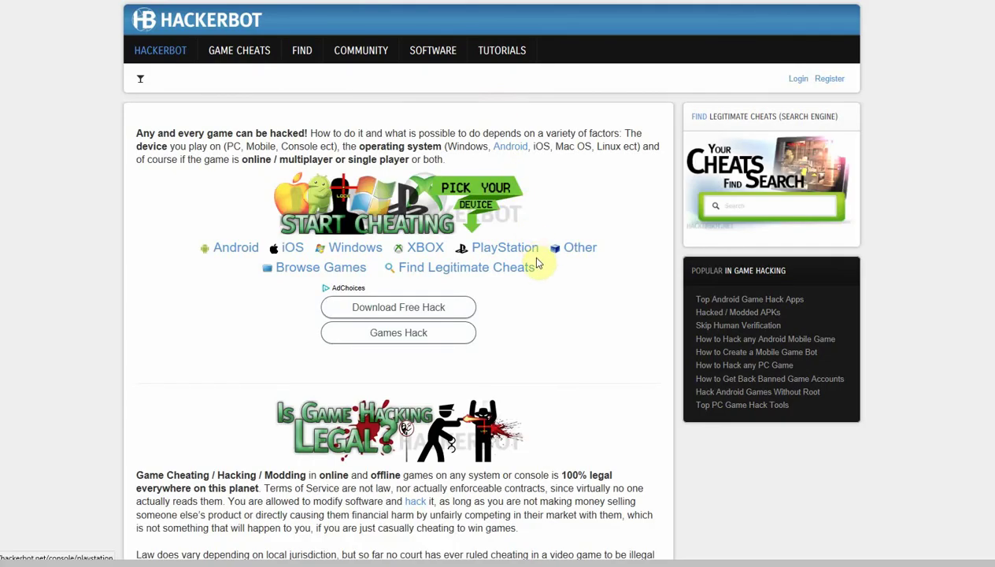
{"action": "left_click", "coordinate": [486, 272]}
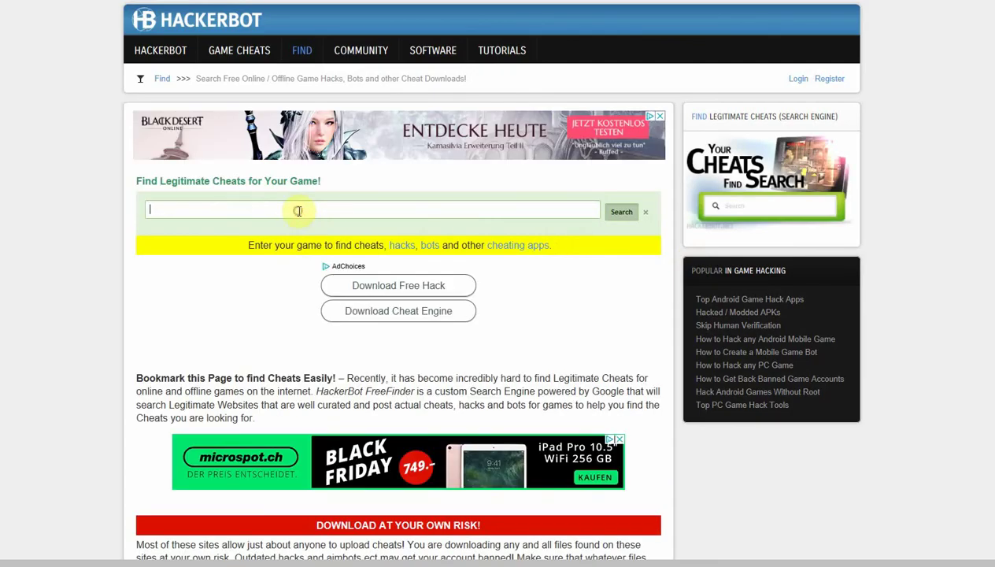